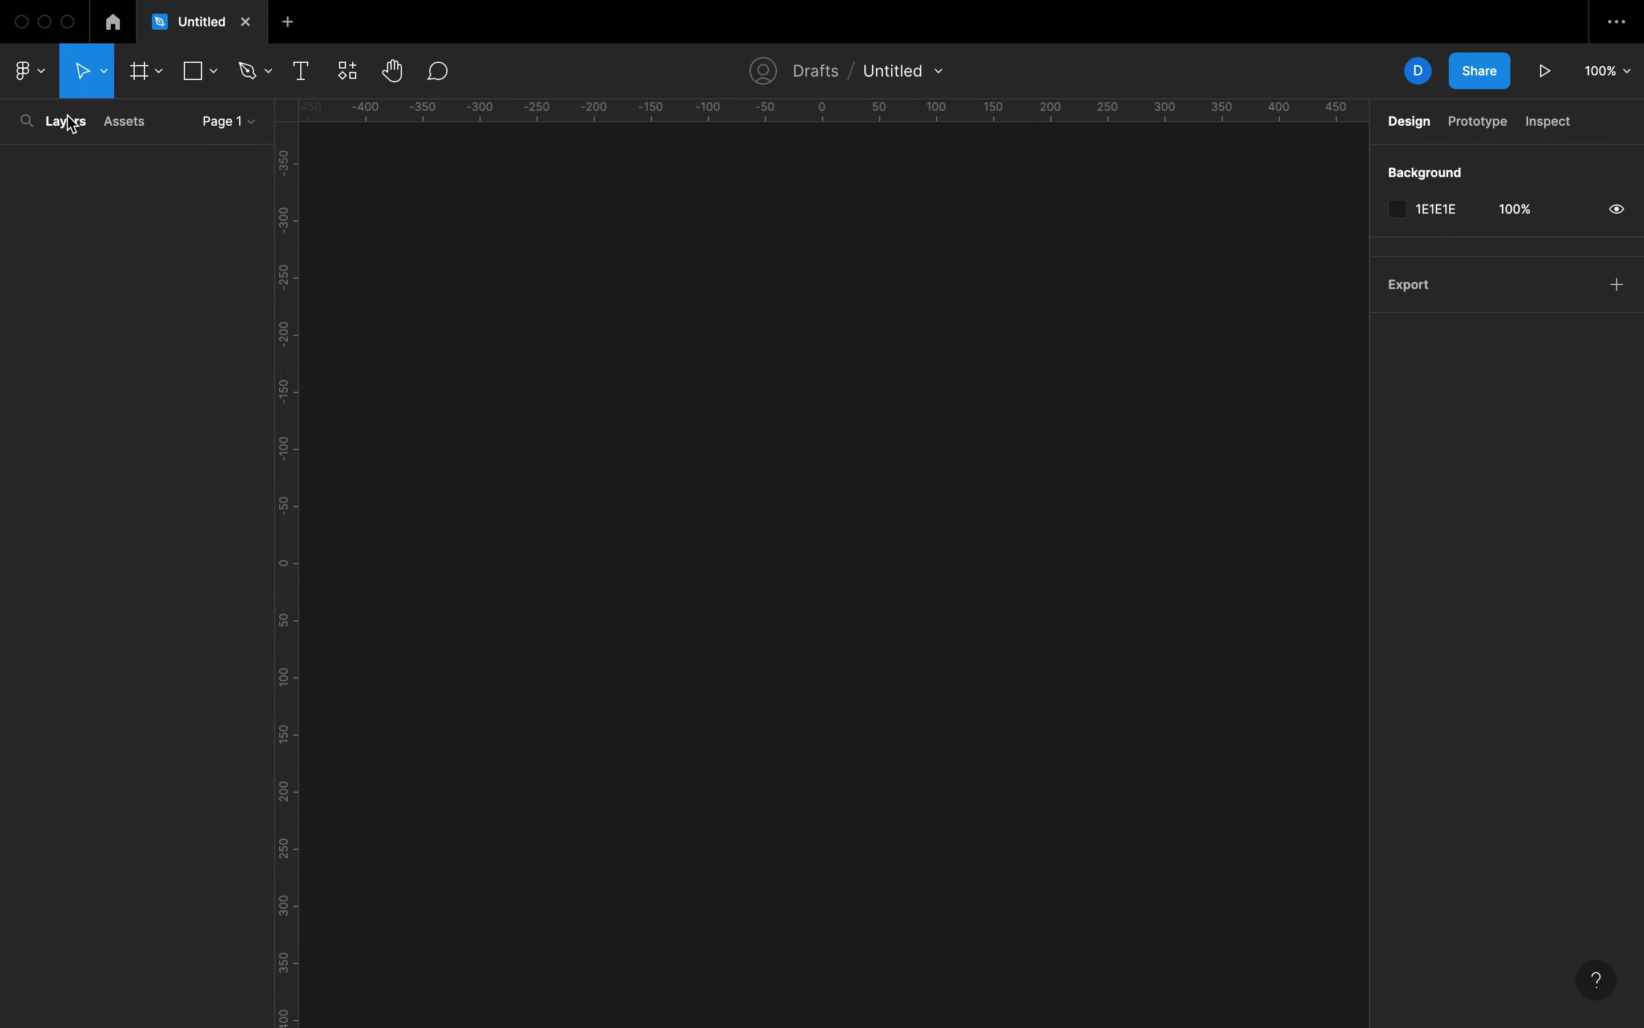
Step: Explore the main menu and toolbar: move, frame, rectangle, shape, pen and resources tools
click(40, 85)
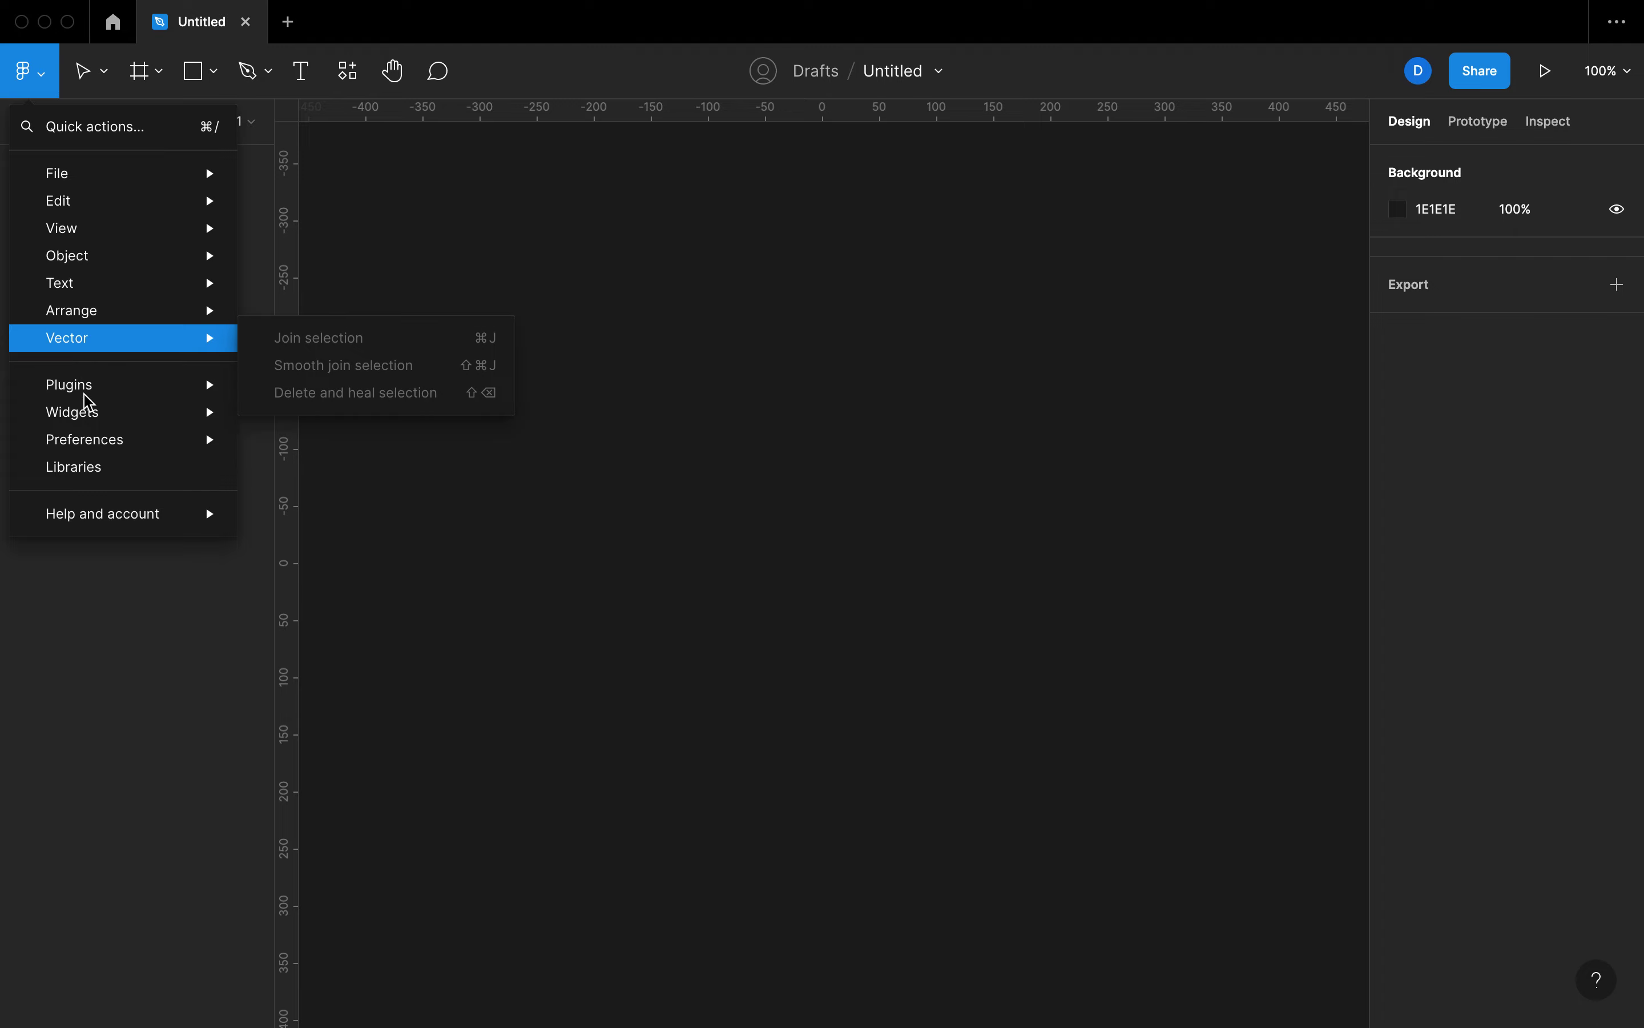
mouse_move(122, 172)
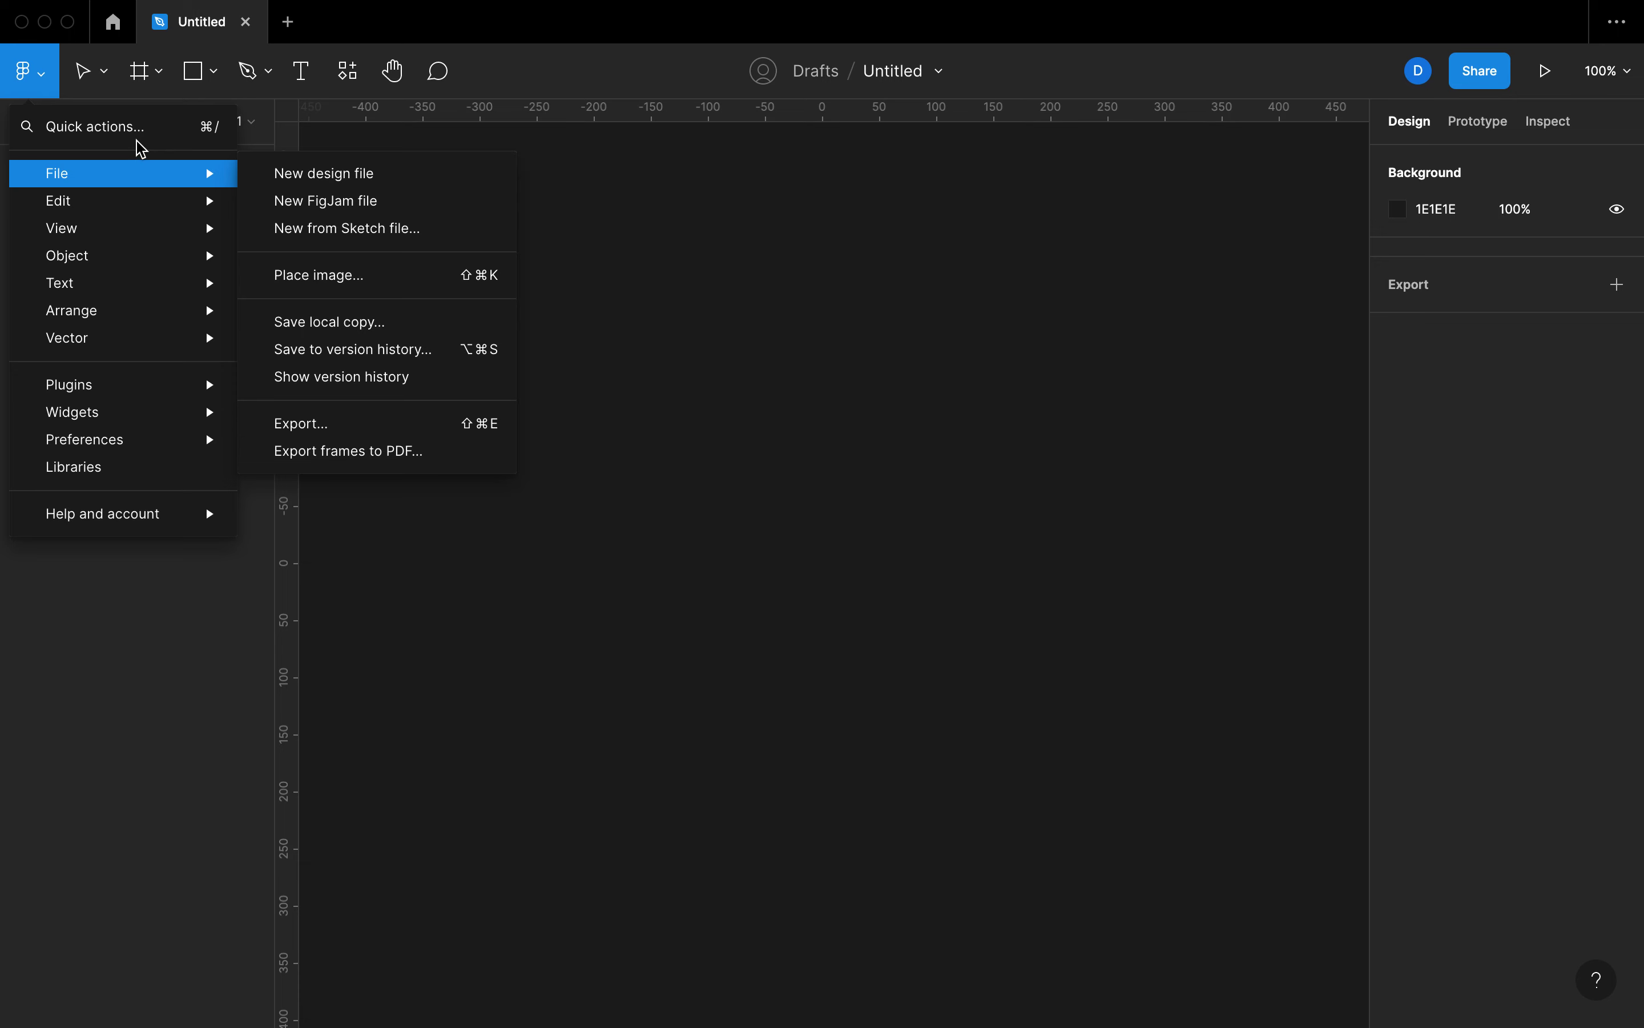
click(92, 80)
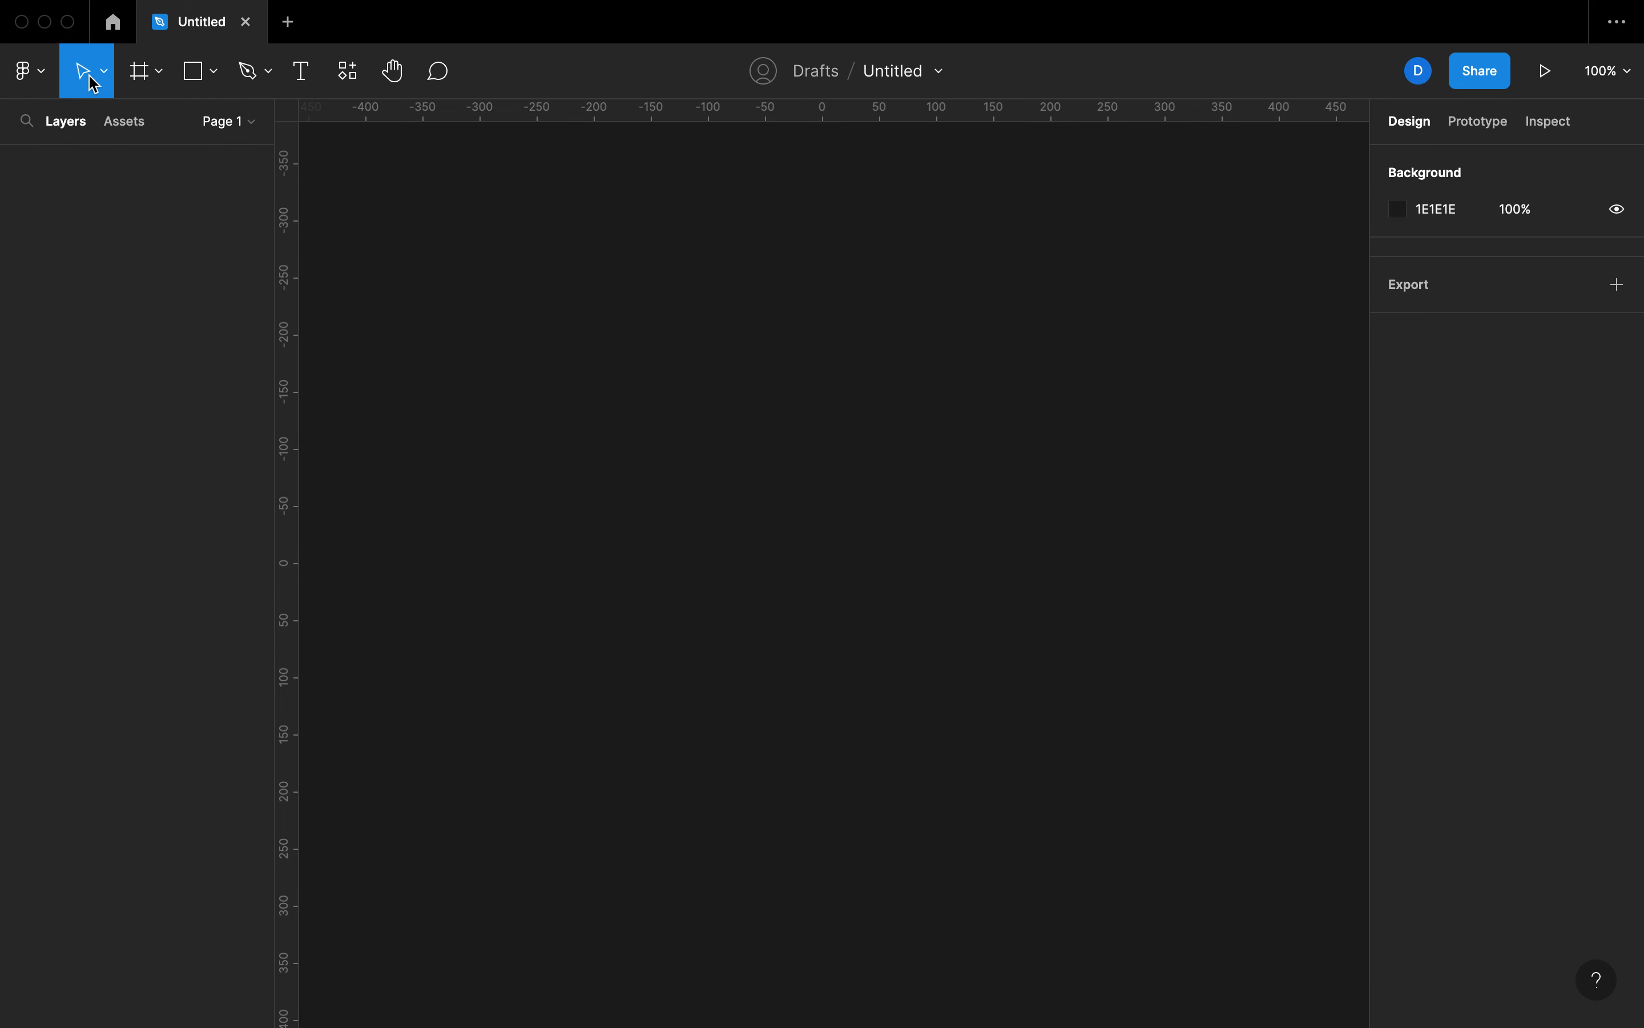
click(104, 72)
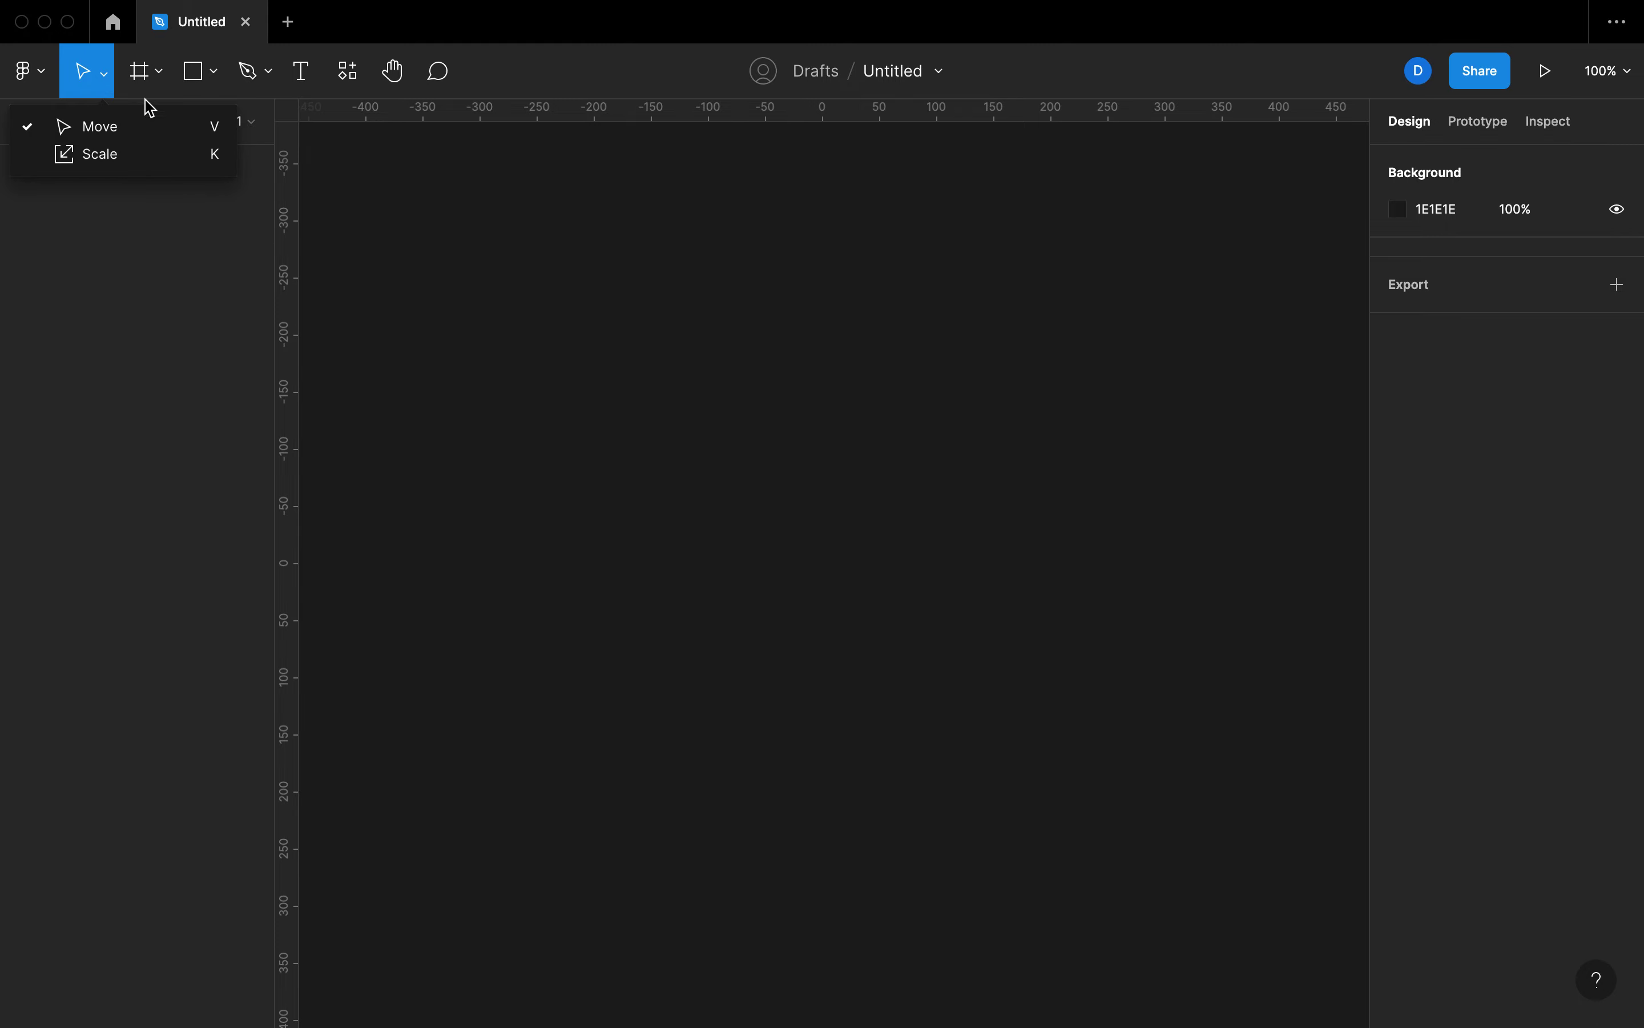
click(140, 70)
click(162, 79)
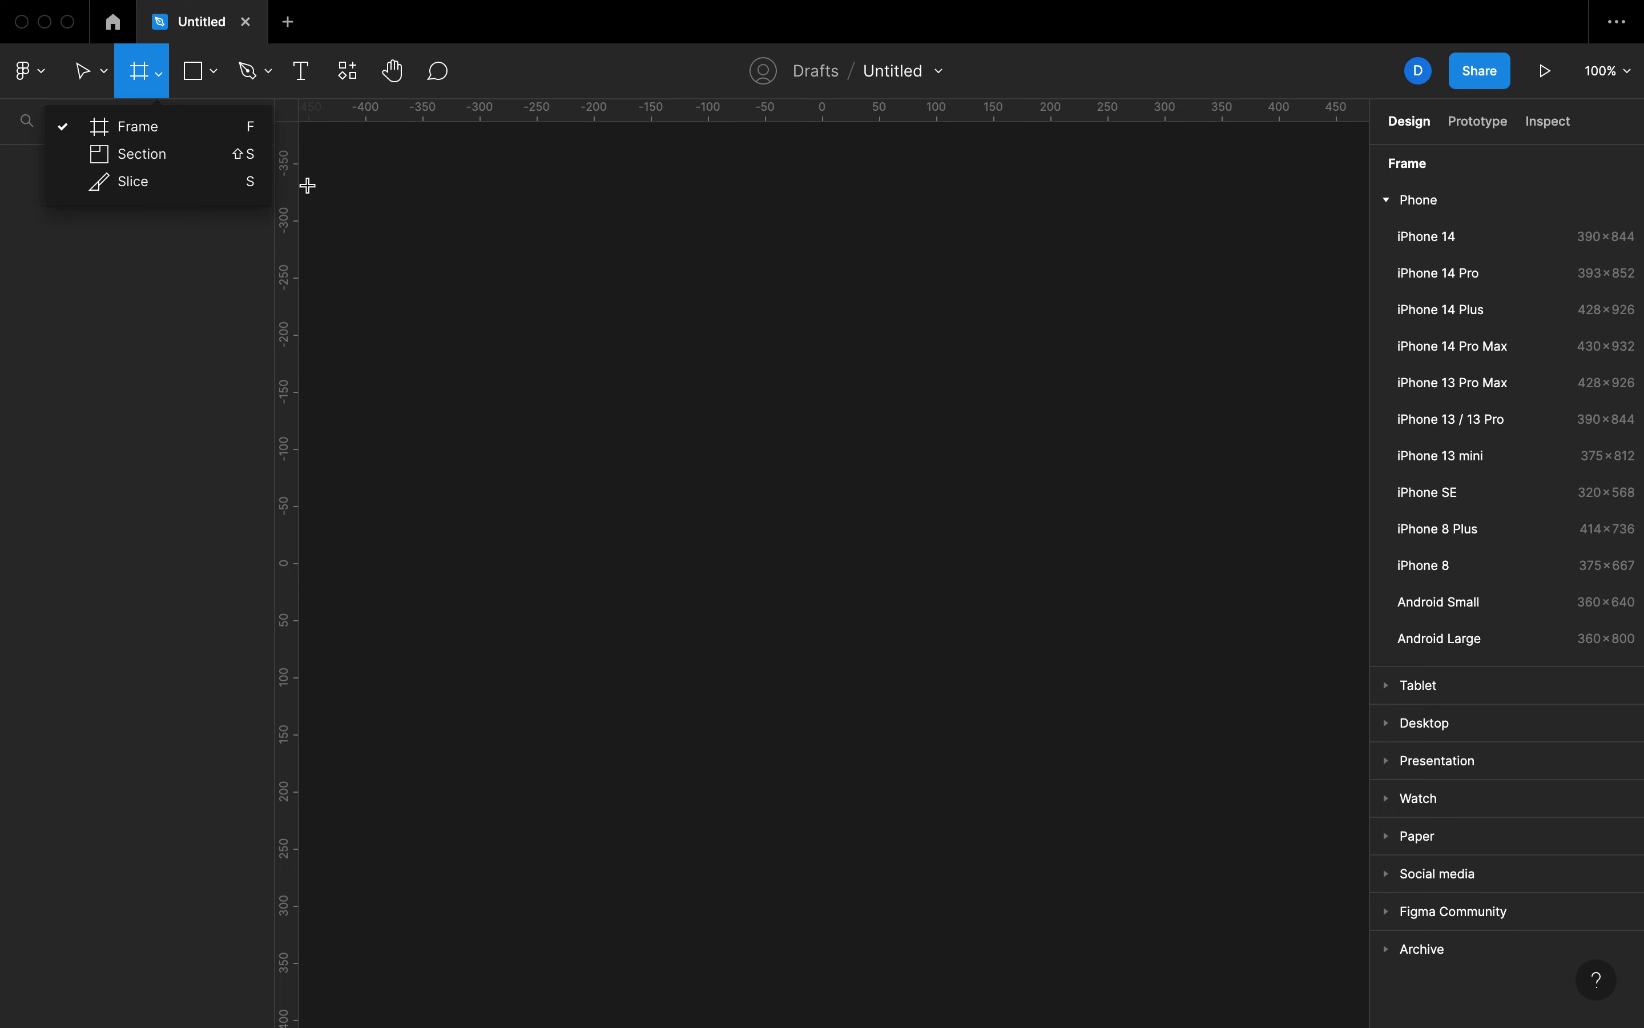
click(201, 95)
click(214, 75)
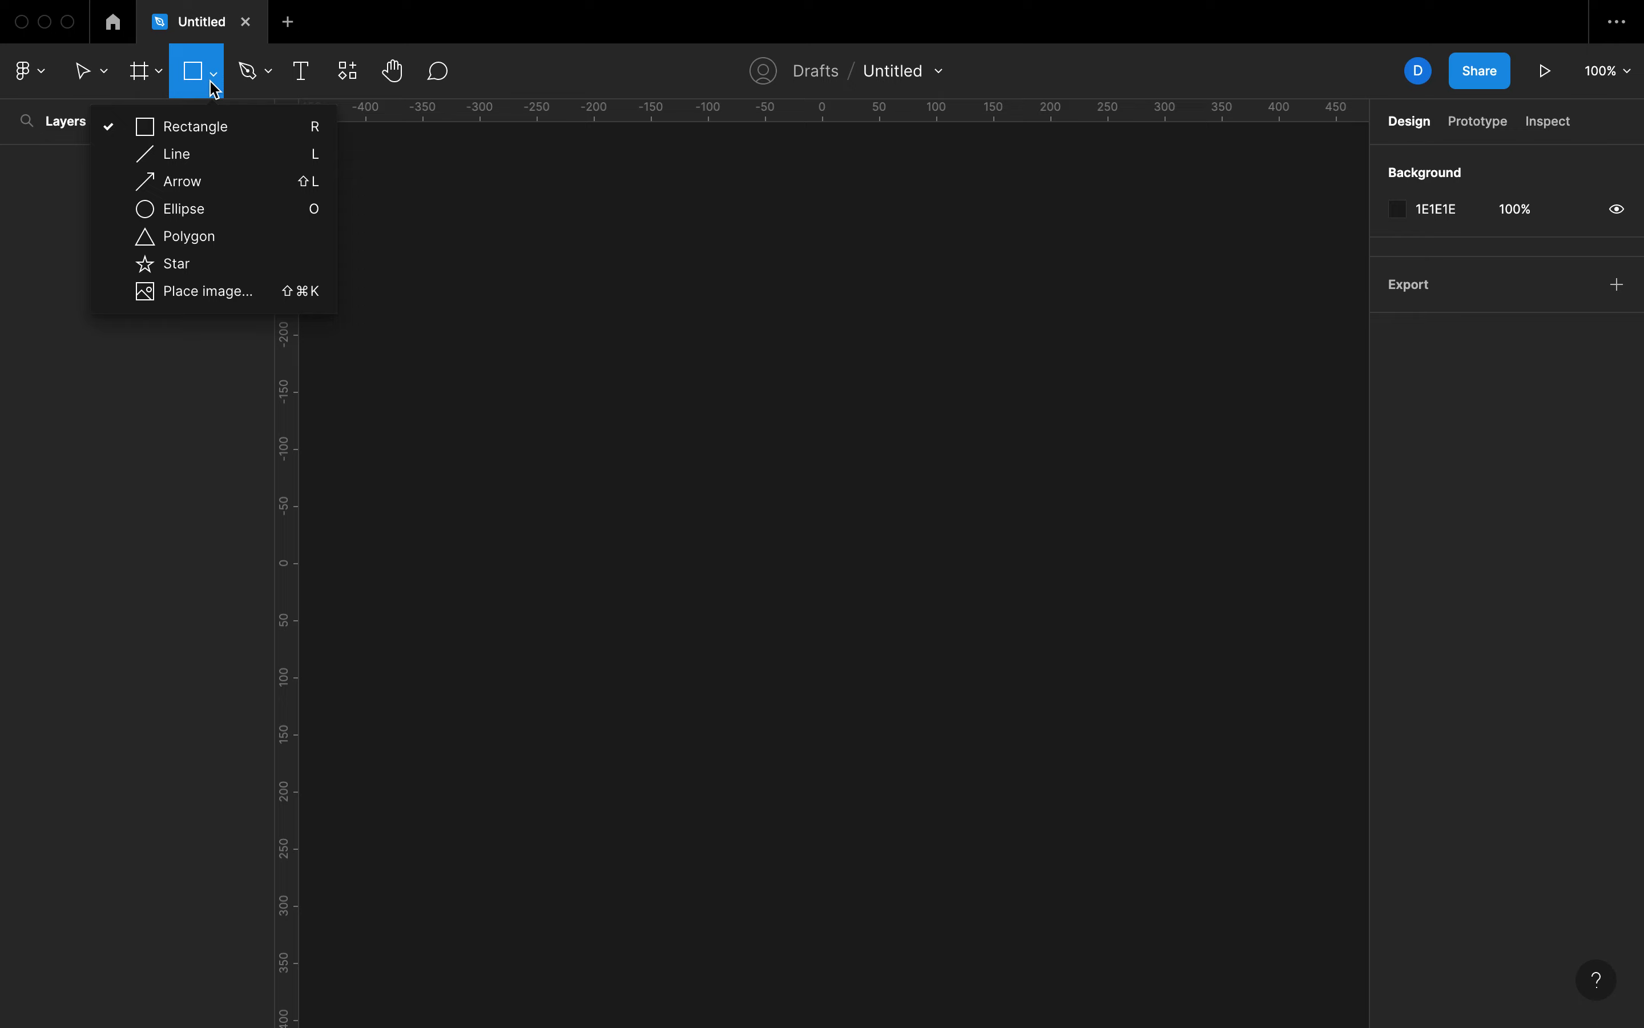
click(214, 90)
click(257, 80)
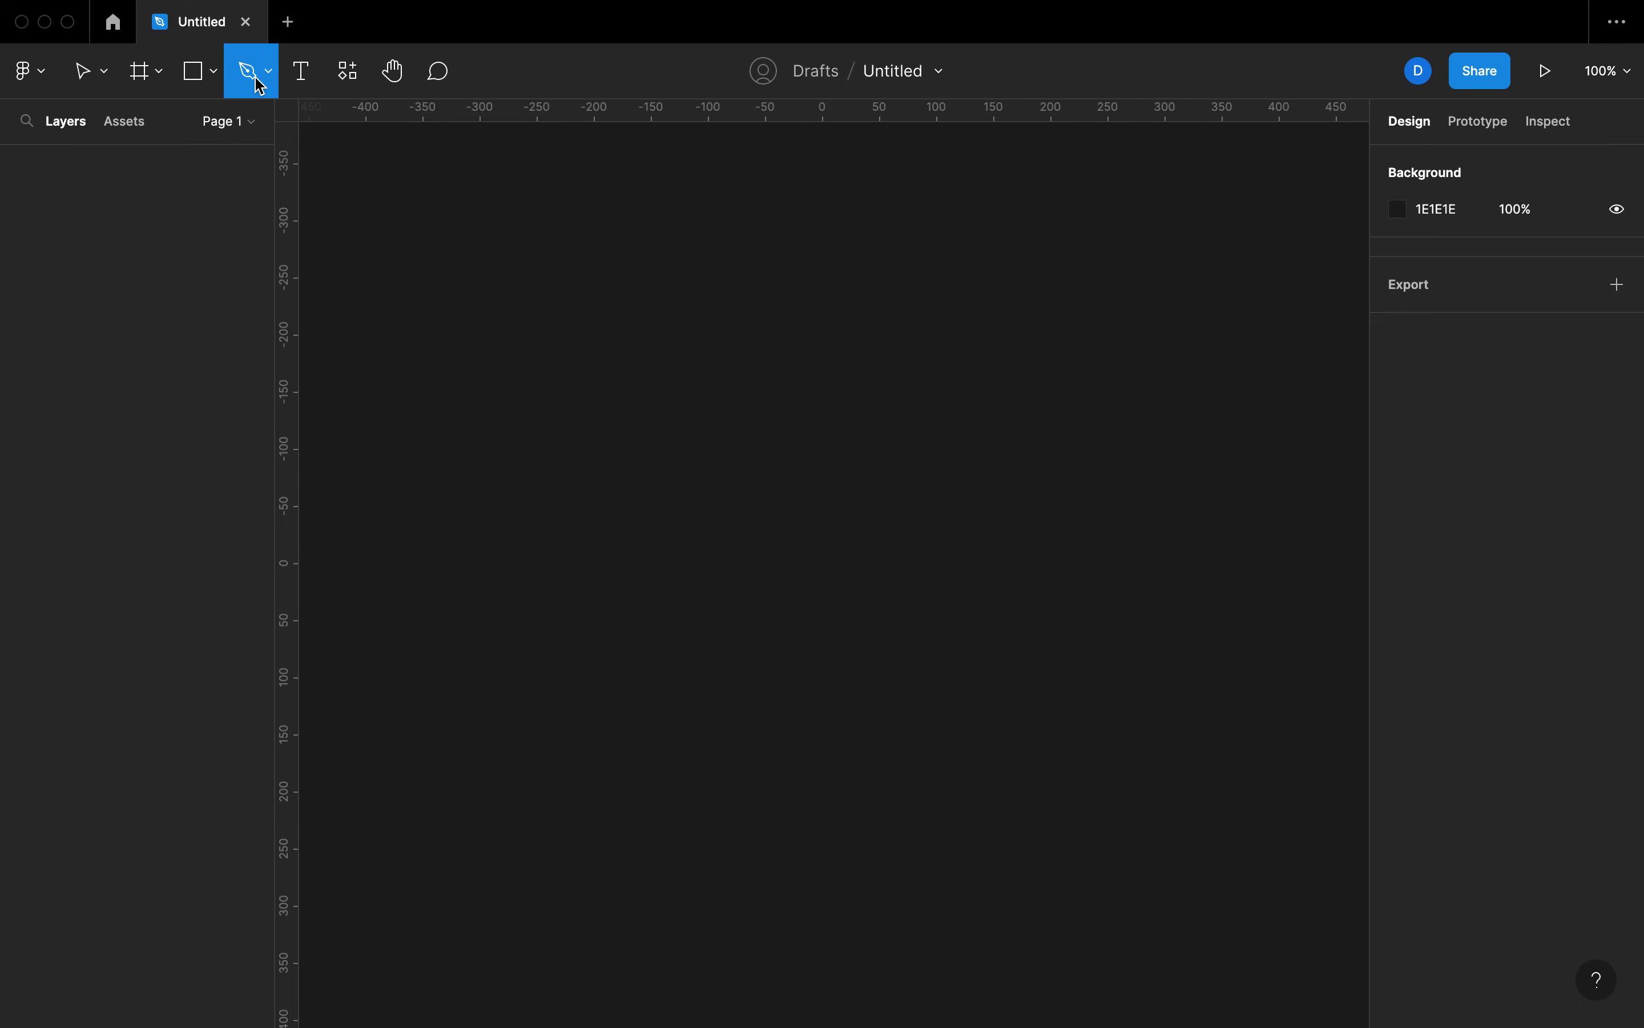
click(347, 82)
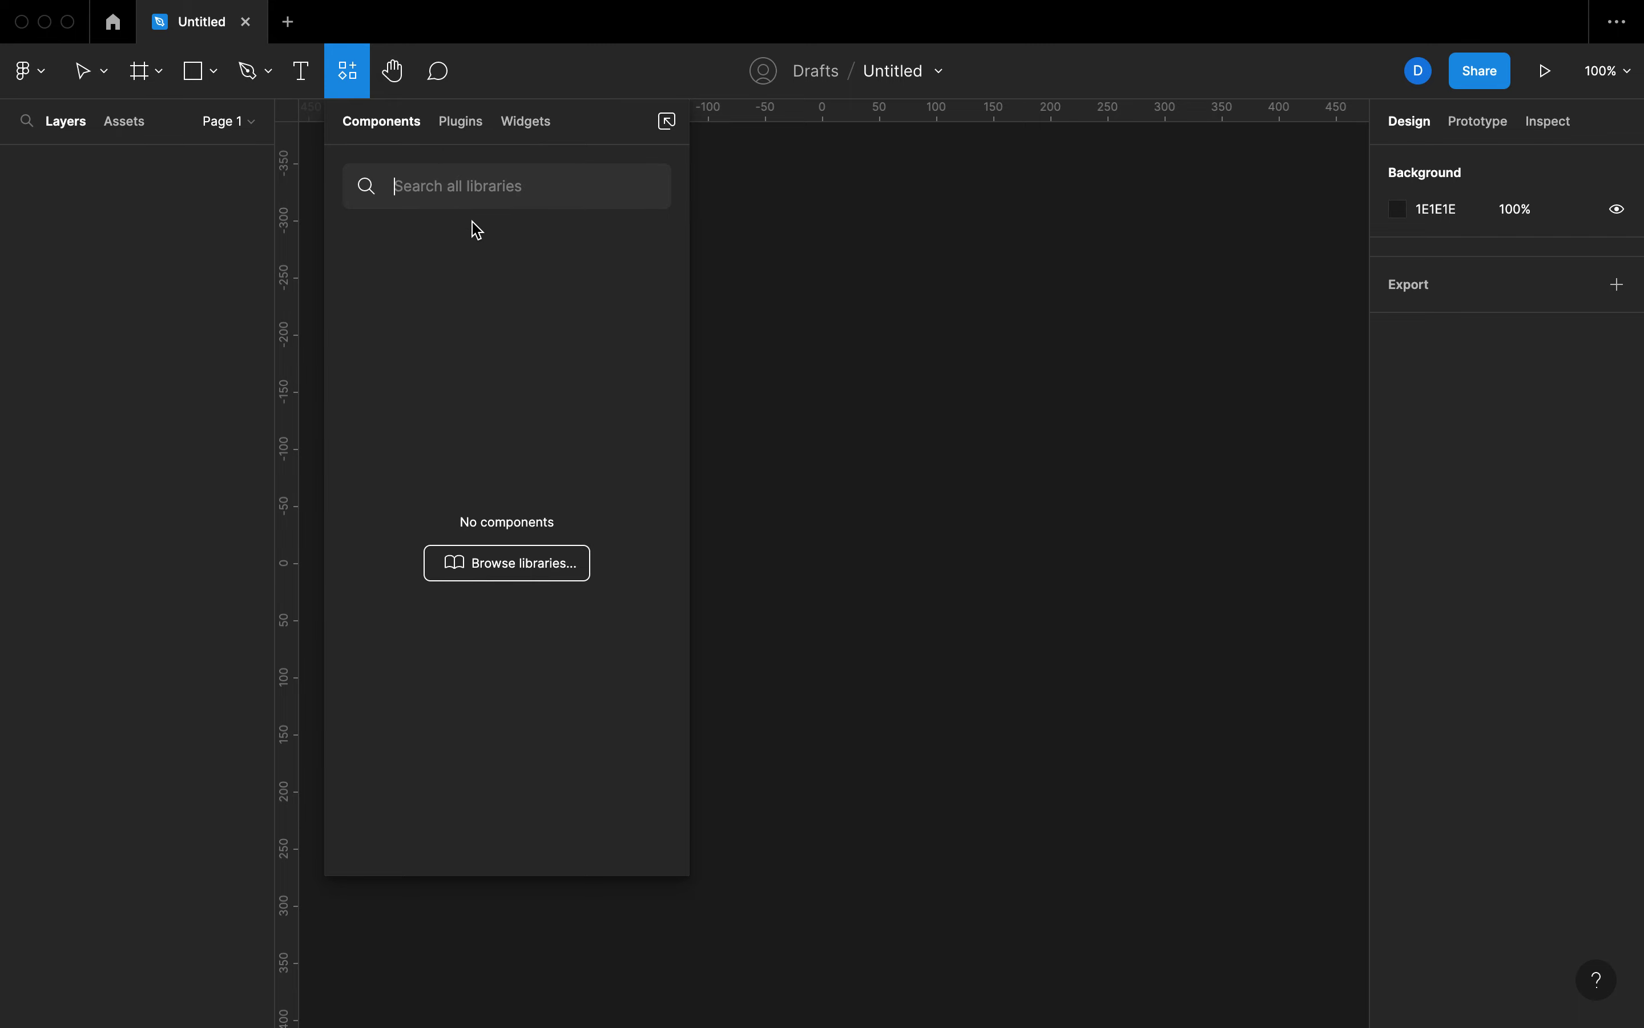
click(354, 80)
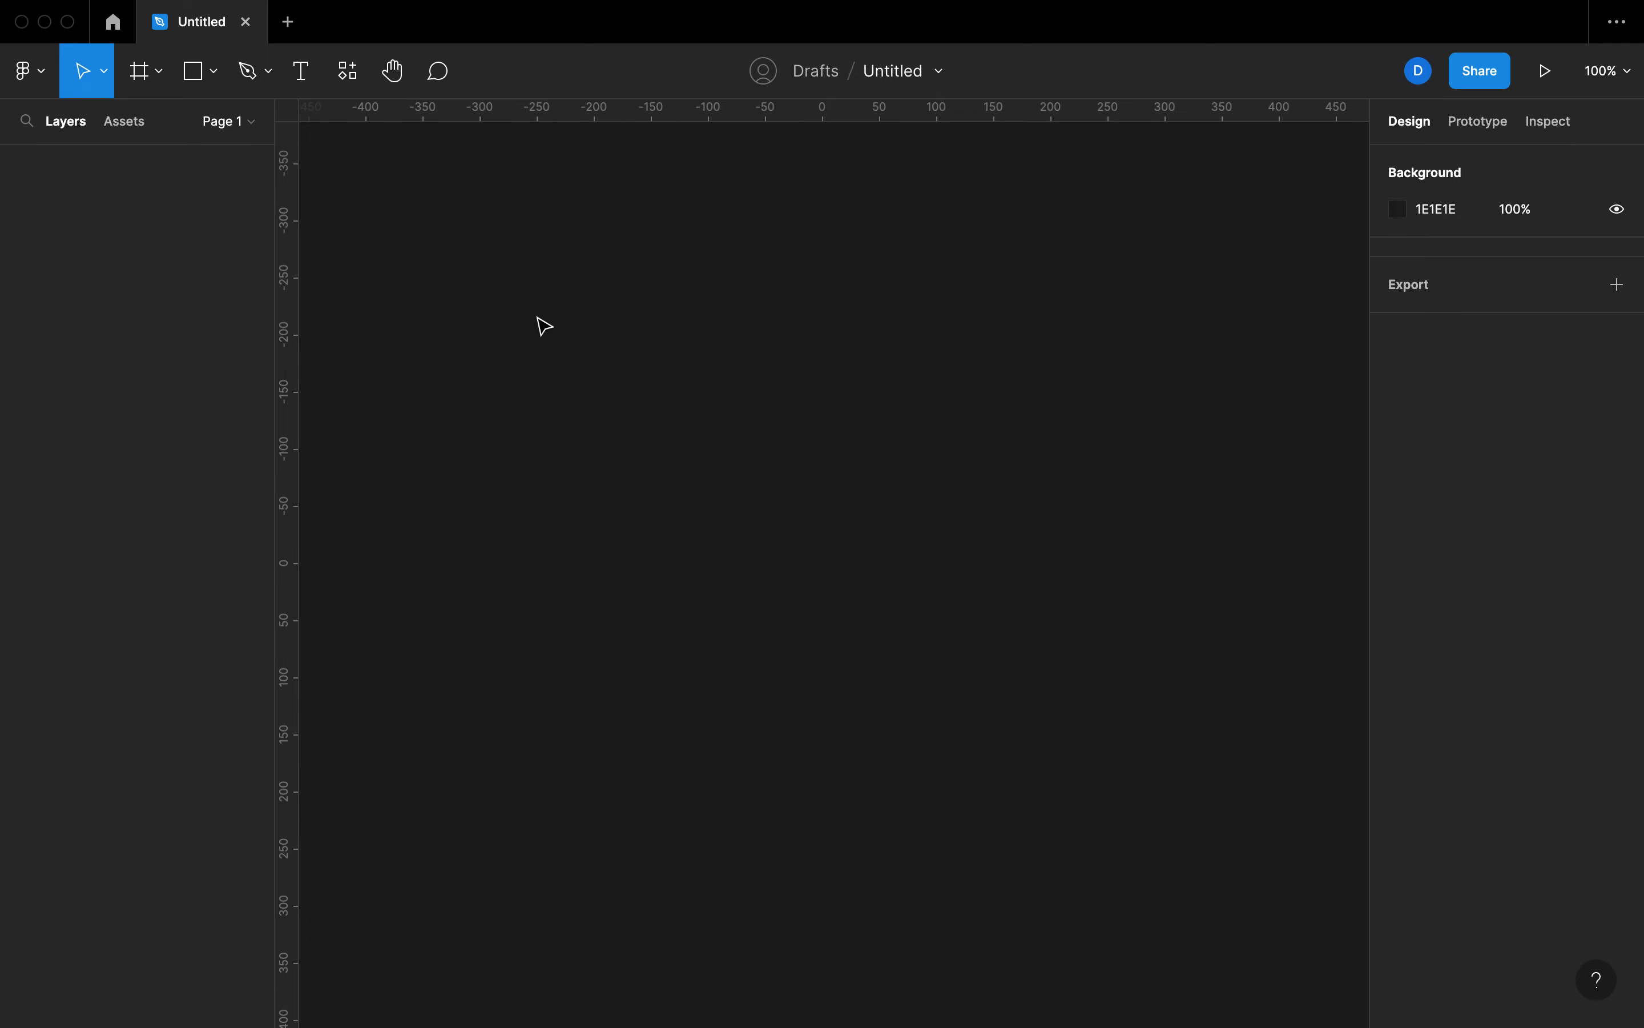
Step: Rename the draft to 'TUTORIAL FIGMA' and show its file options list
click(885, 73)
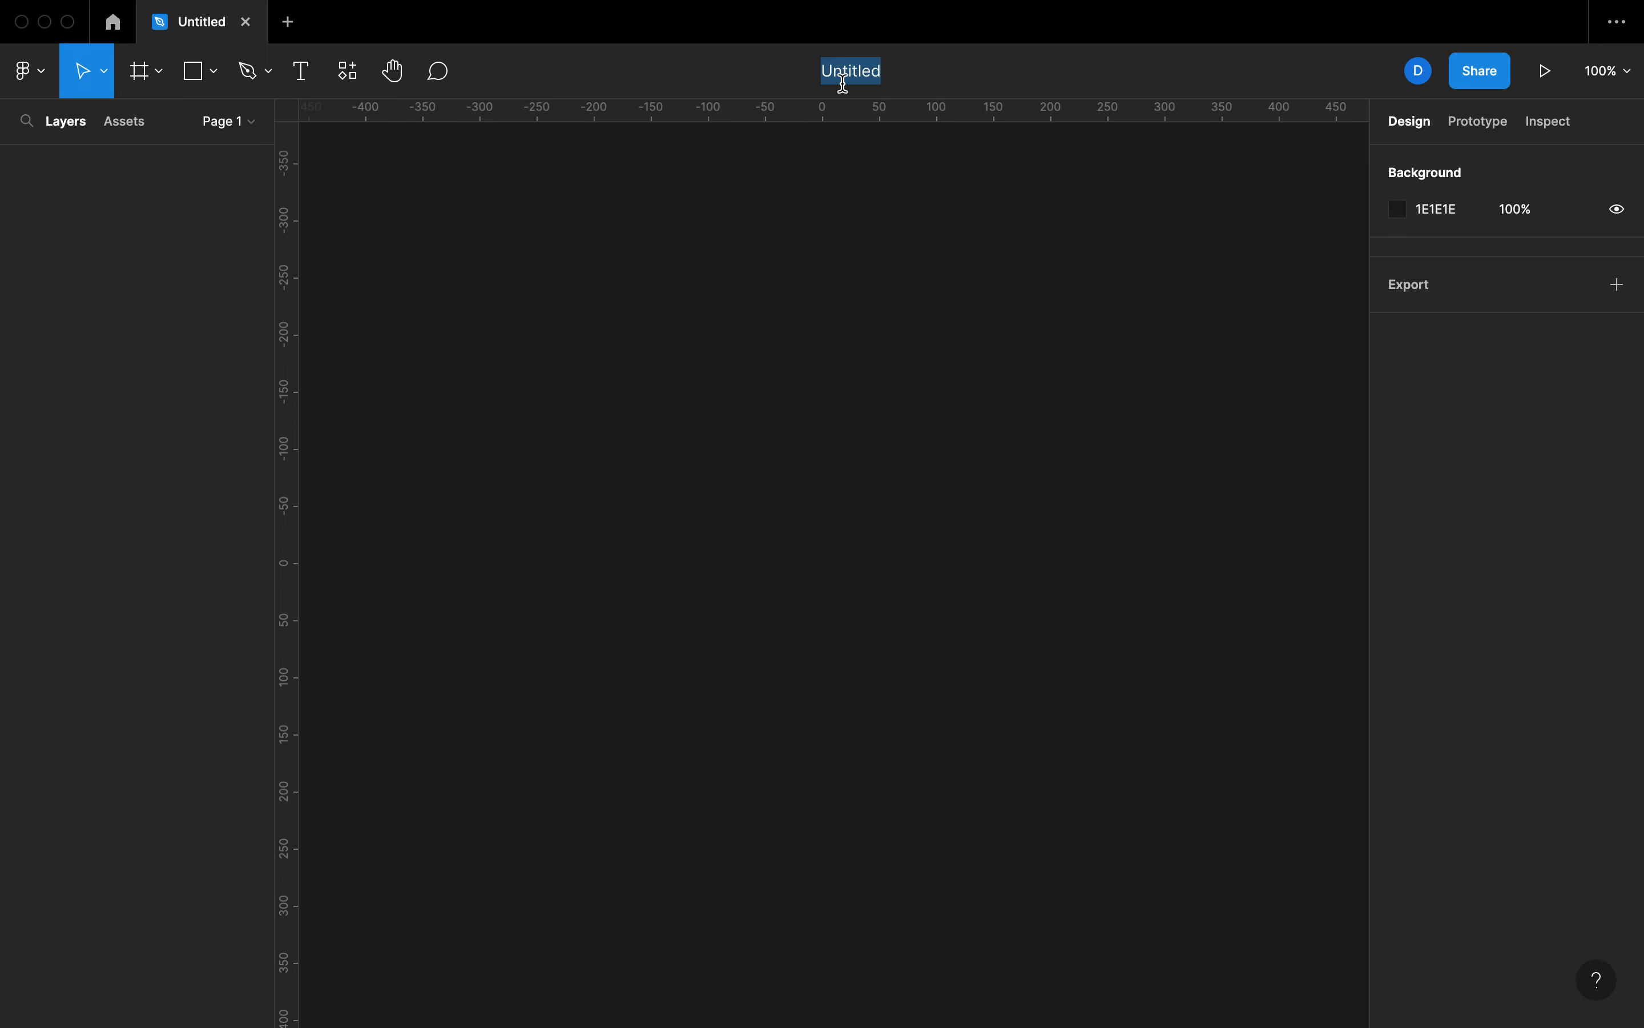
text(TUTORIAL)
text( FIGMA)
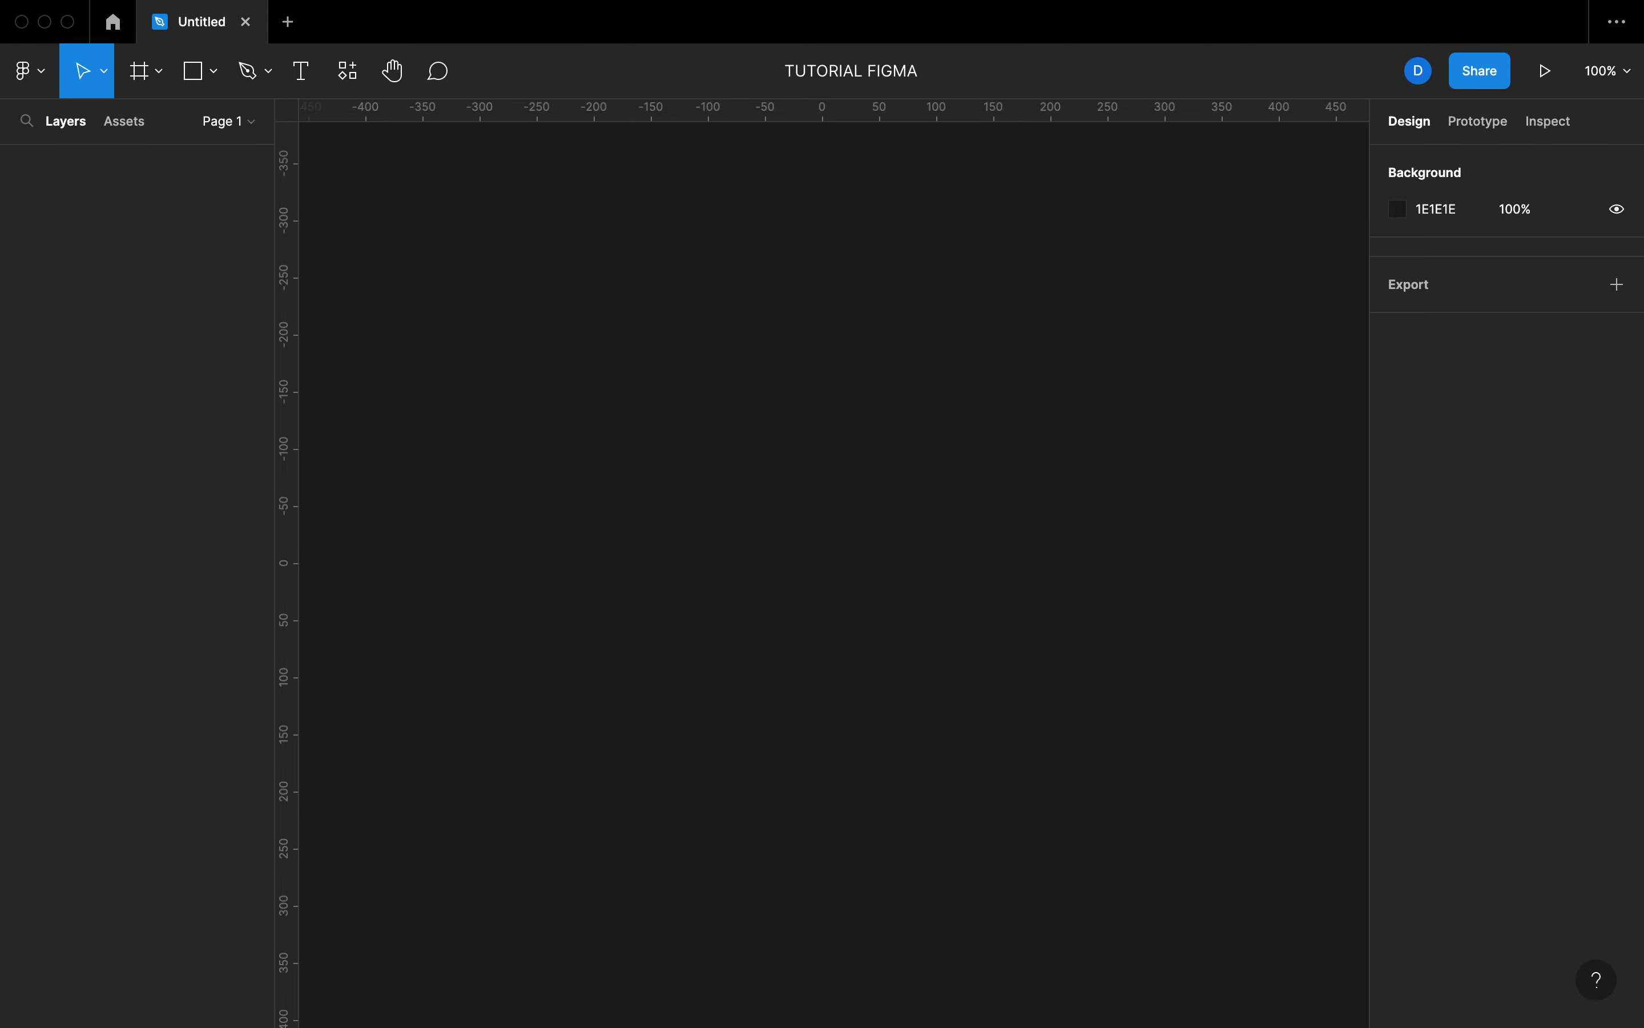
key(Return)
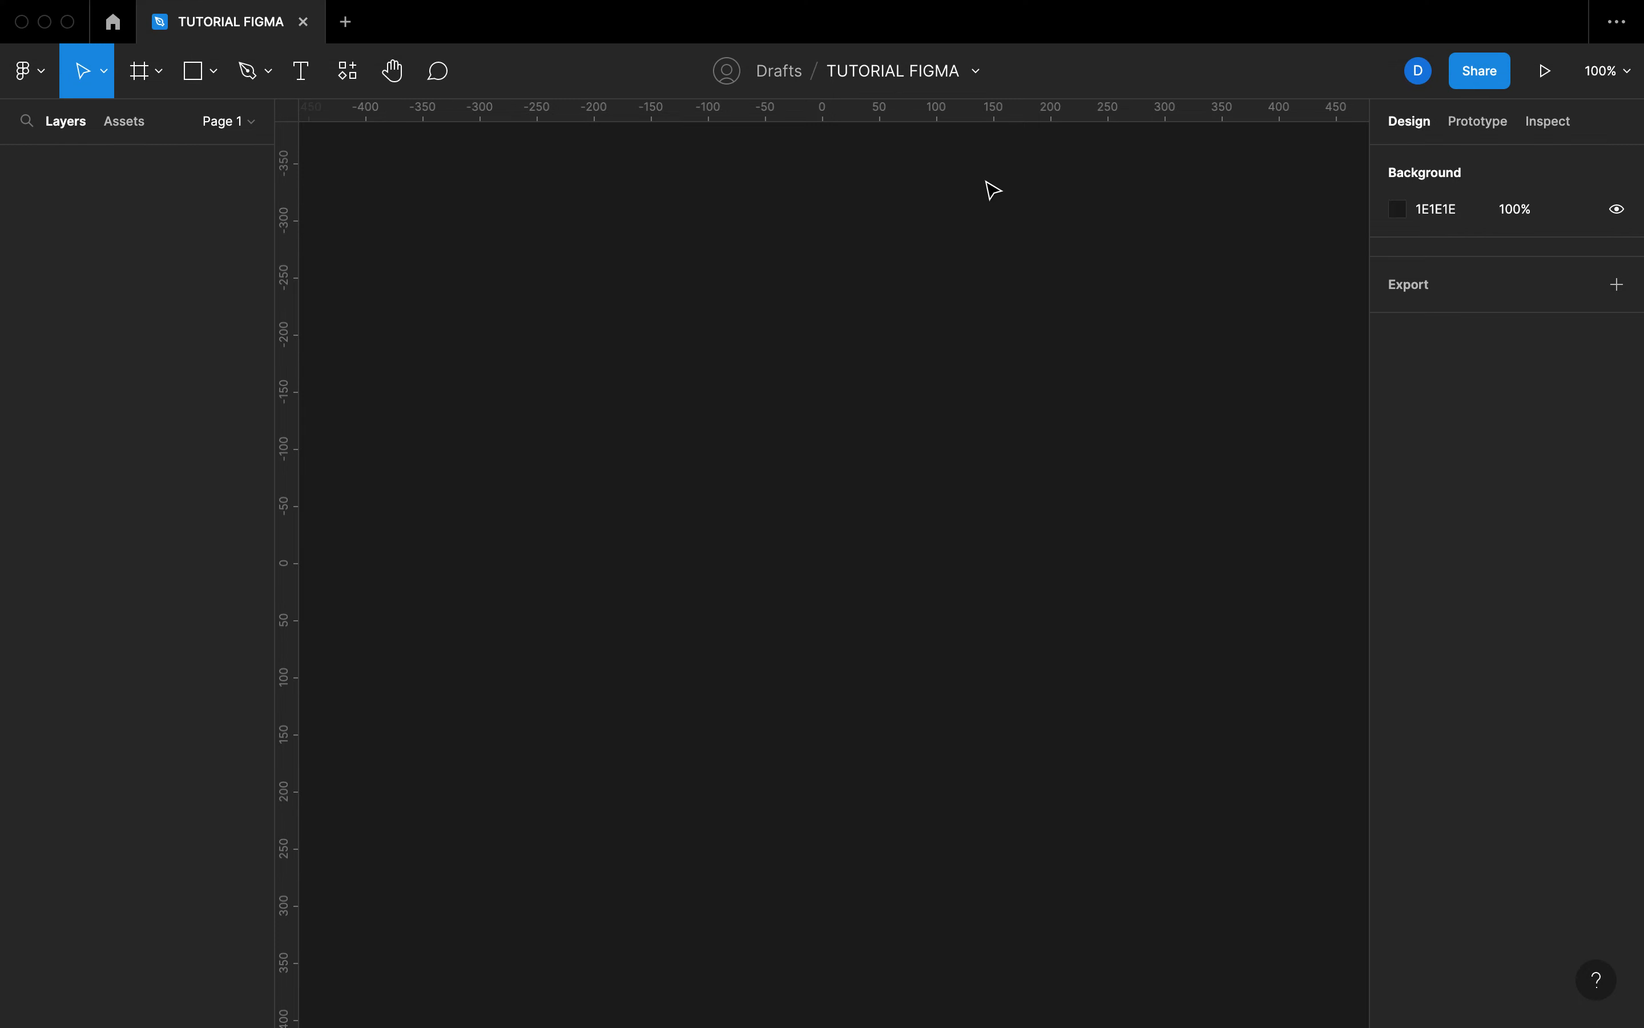
click(978, 84)
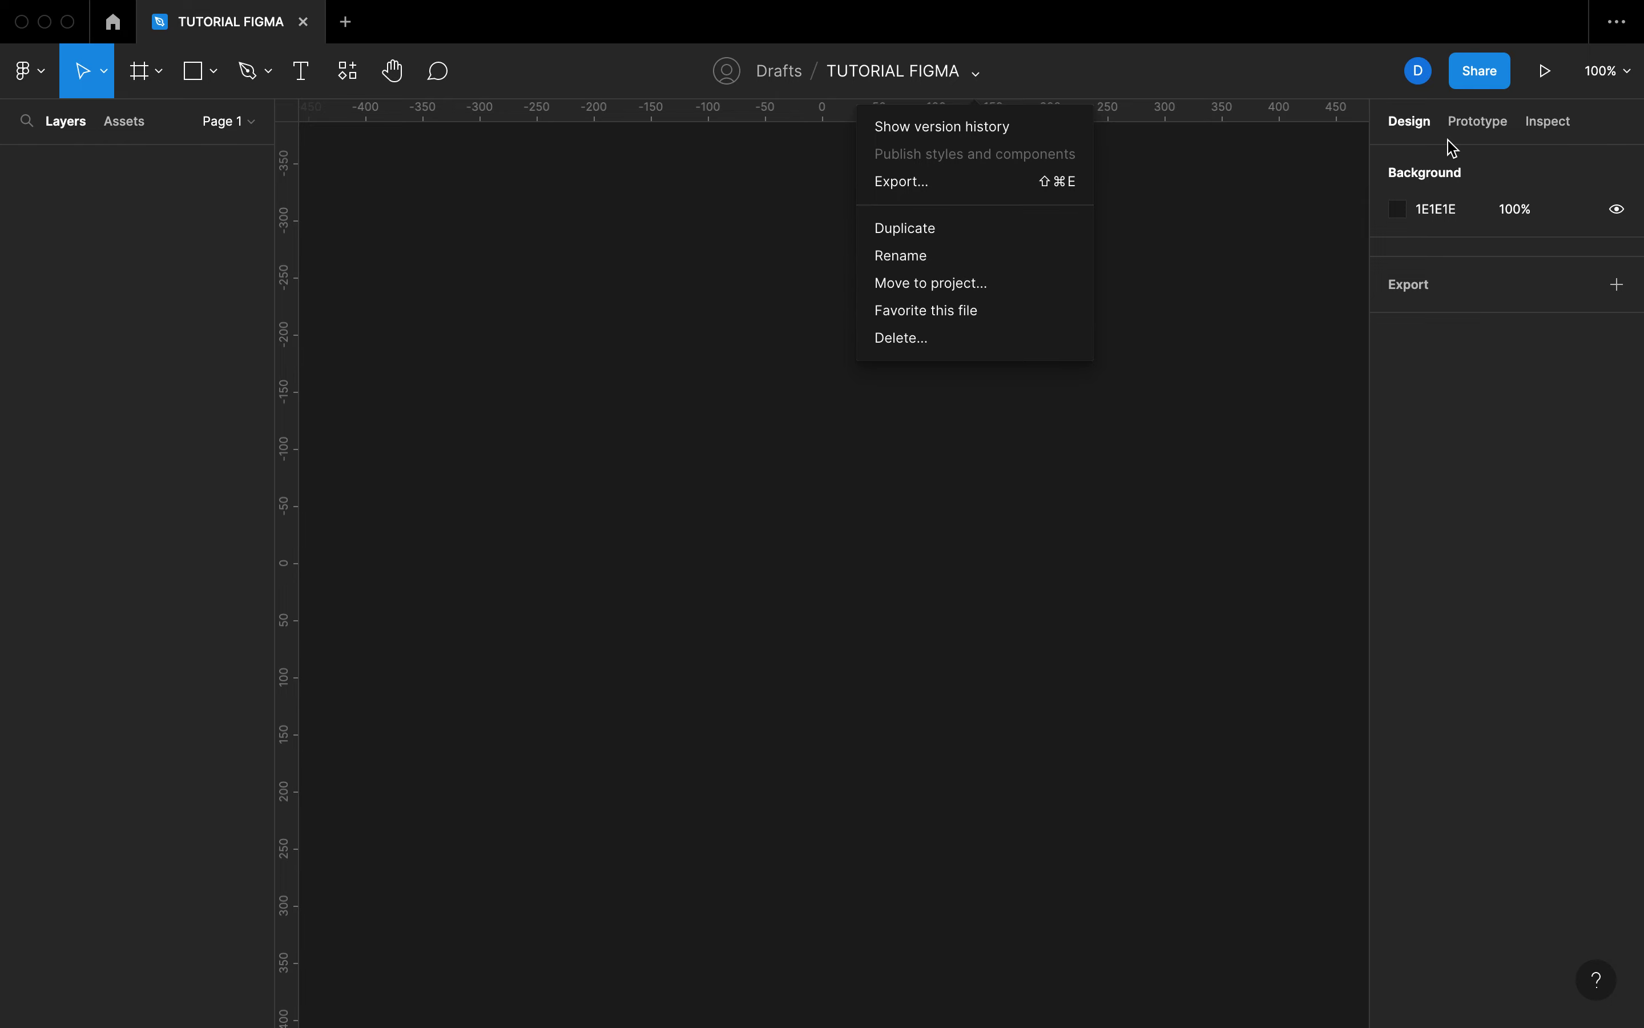
Step: Try and cancel Spotlight me, then open the TUTORIAL FIGMA Share dialog
click(1410, 87)
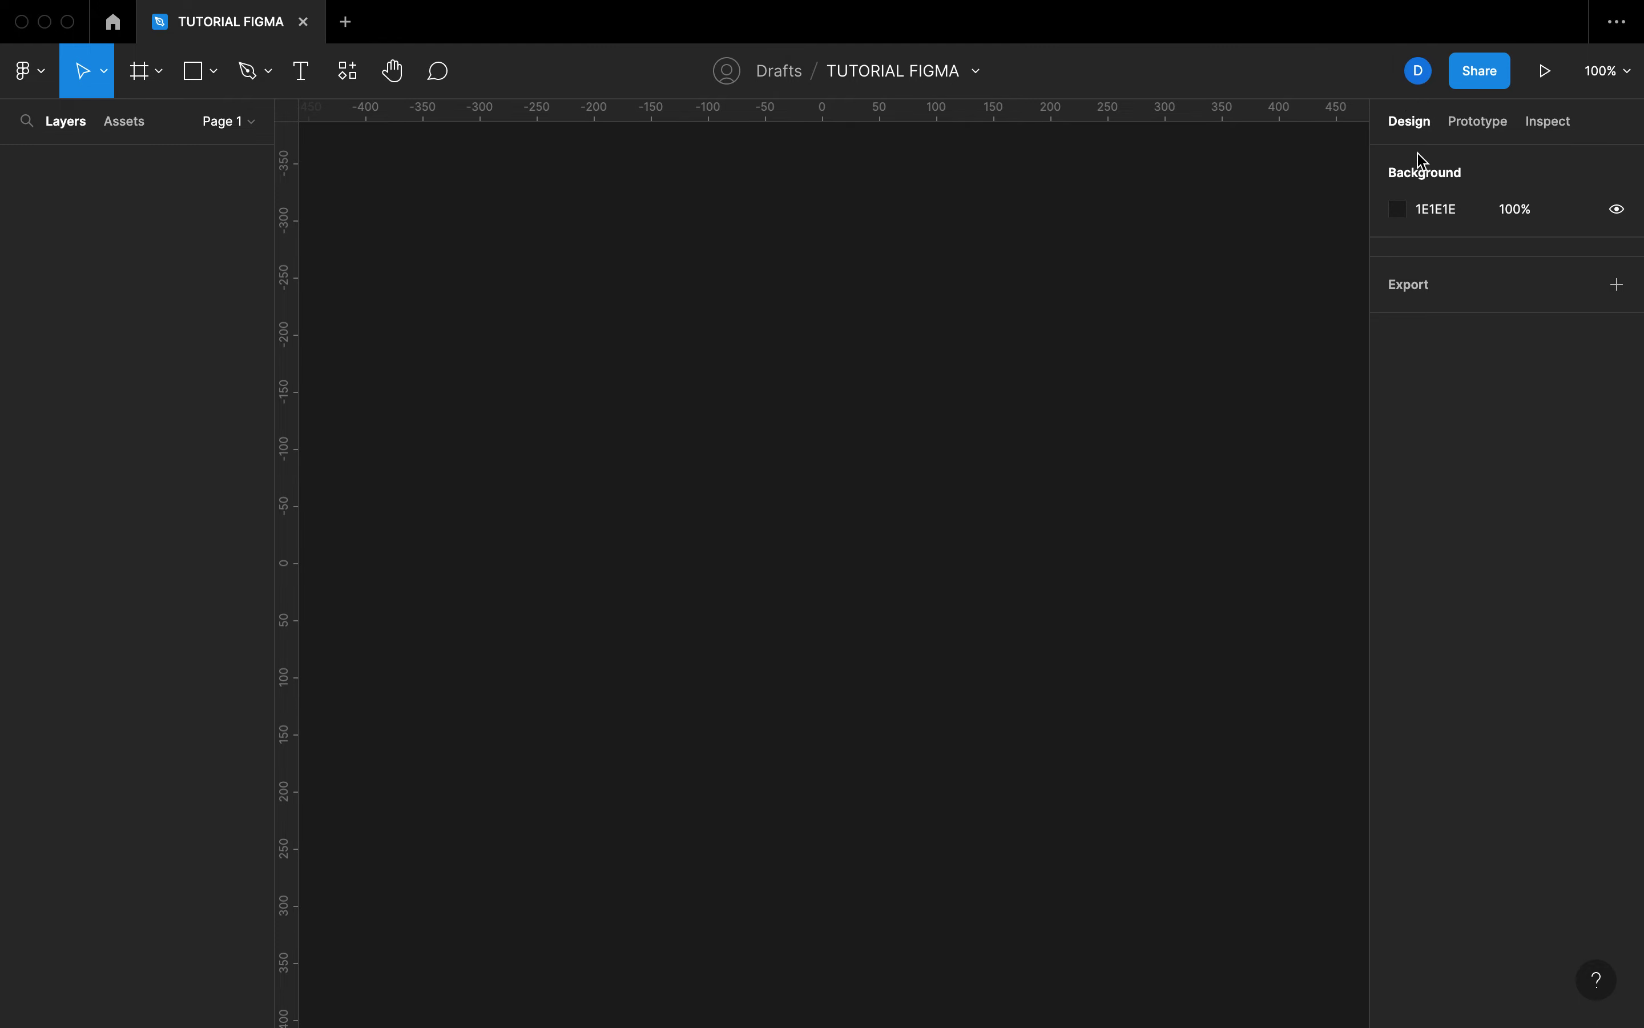
click(1417, 167)
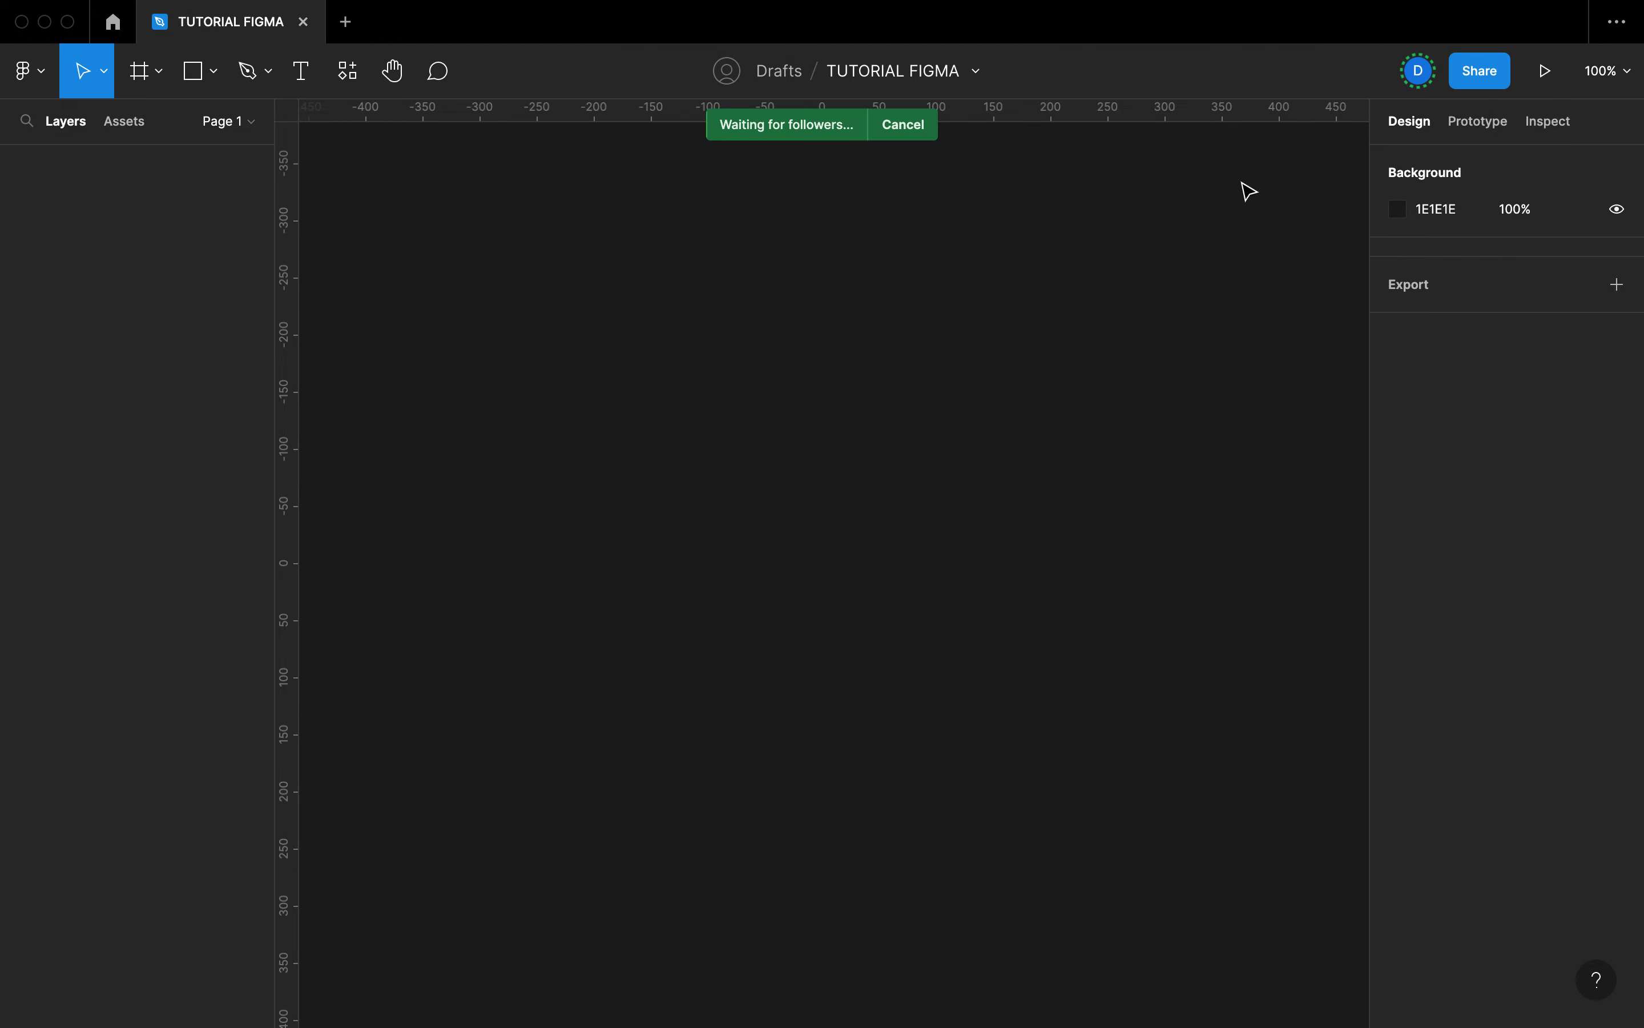
click(890, 137)
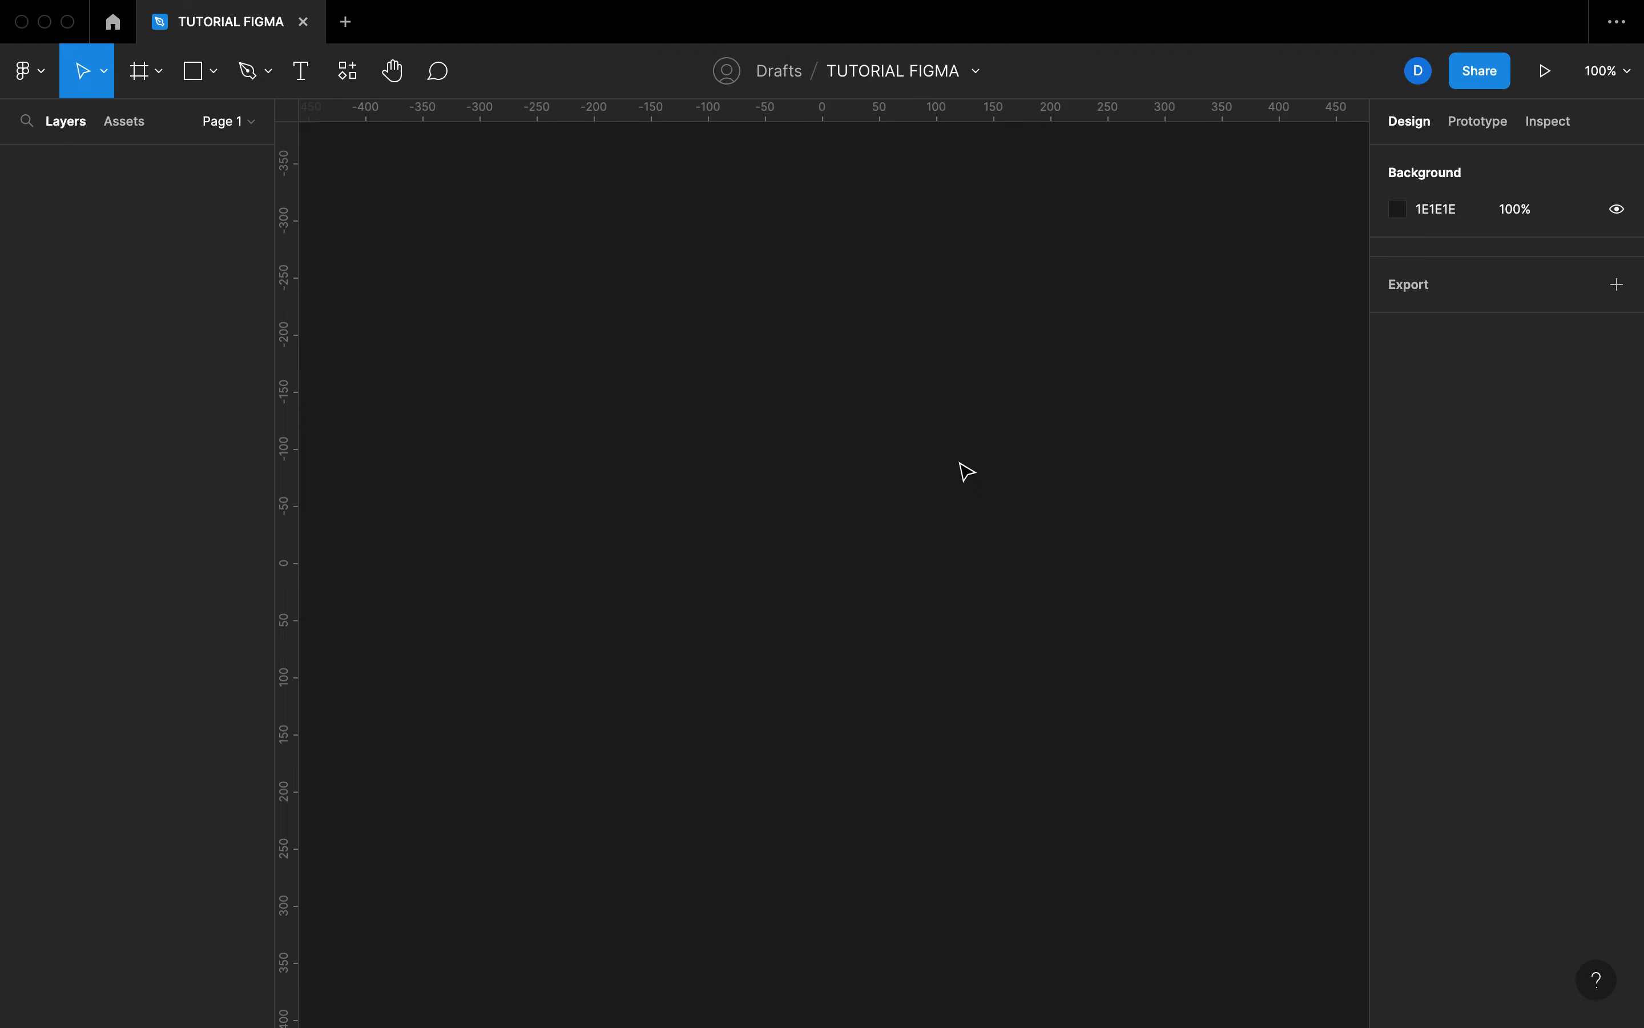
click(1418, 70)
click(1466, 78)
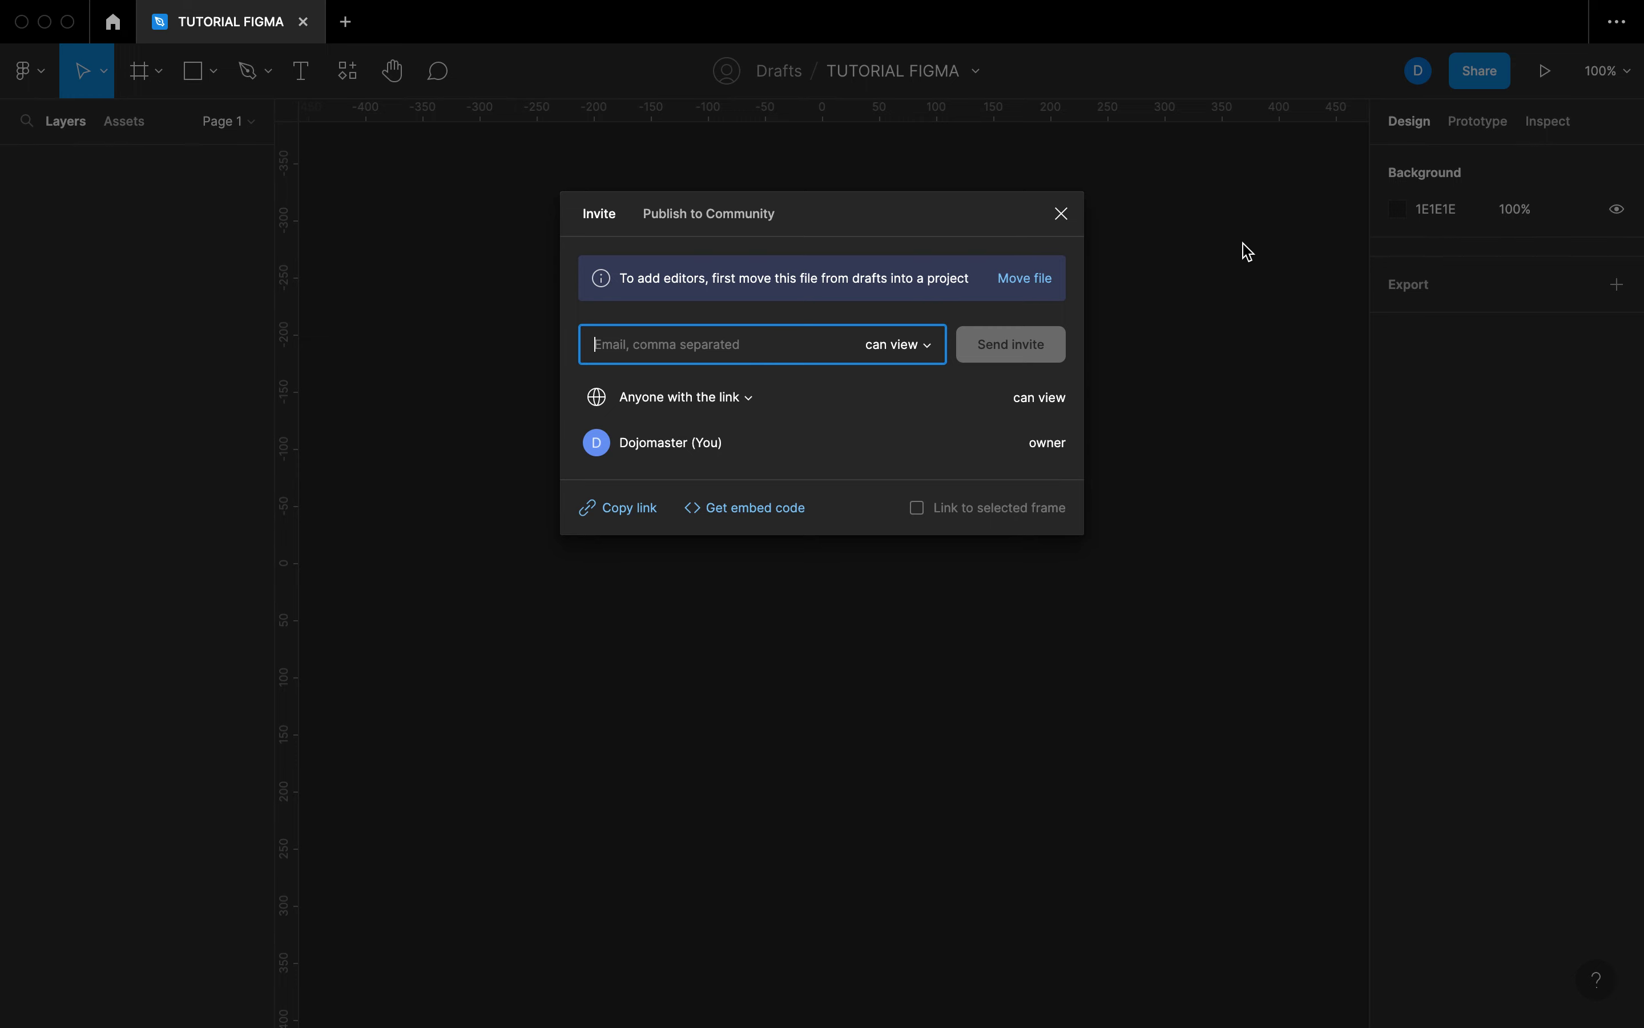
Step: Close the sharing dialog and leave the 100% zoom and view options showing
click(1061, 214)
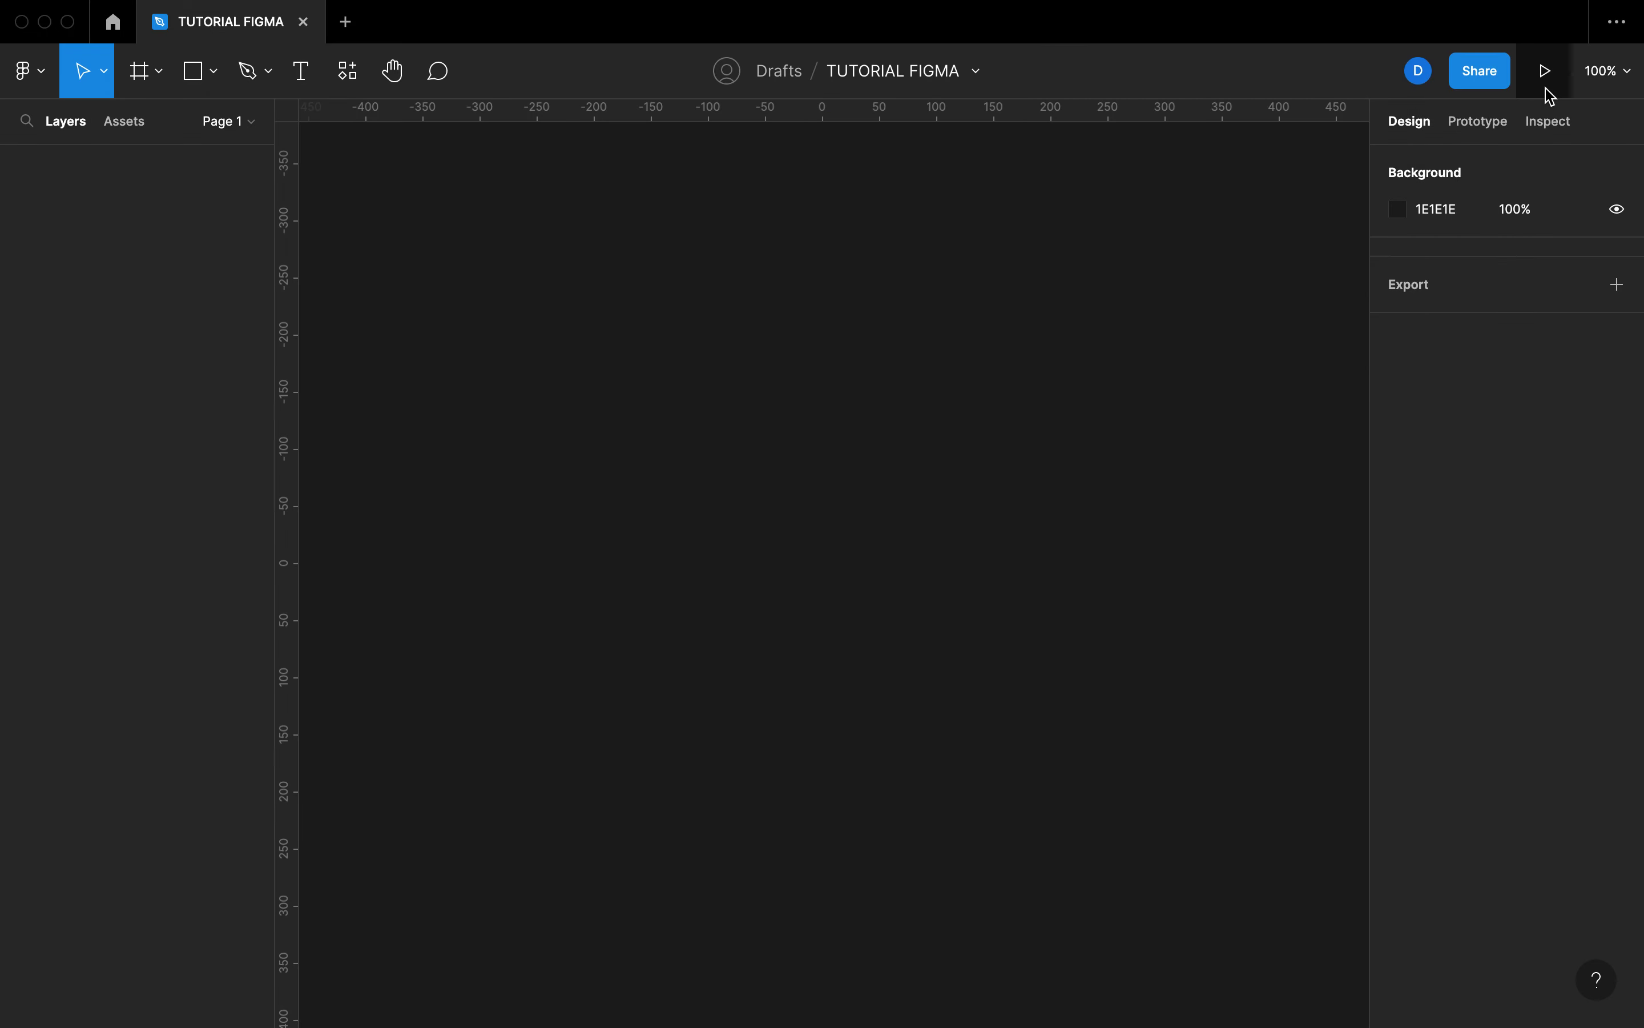
click(1607, 75)
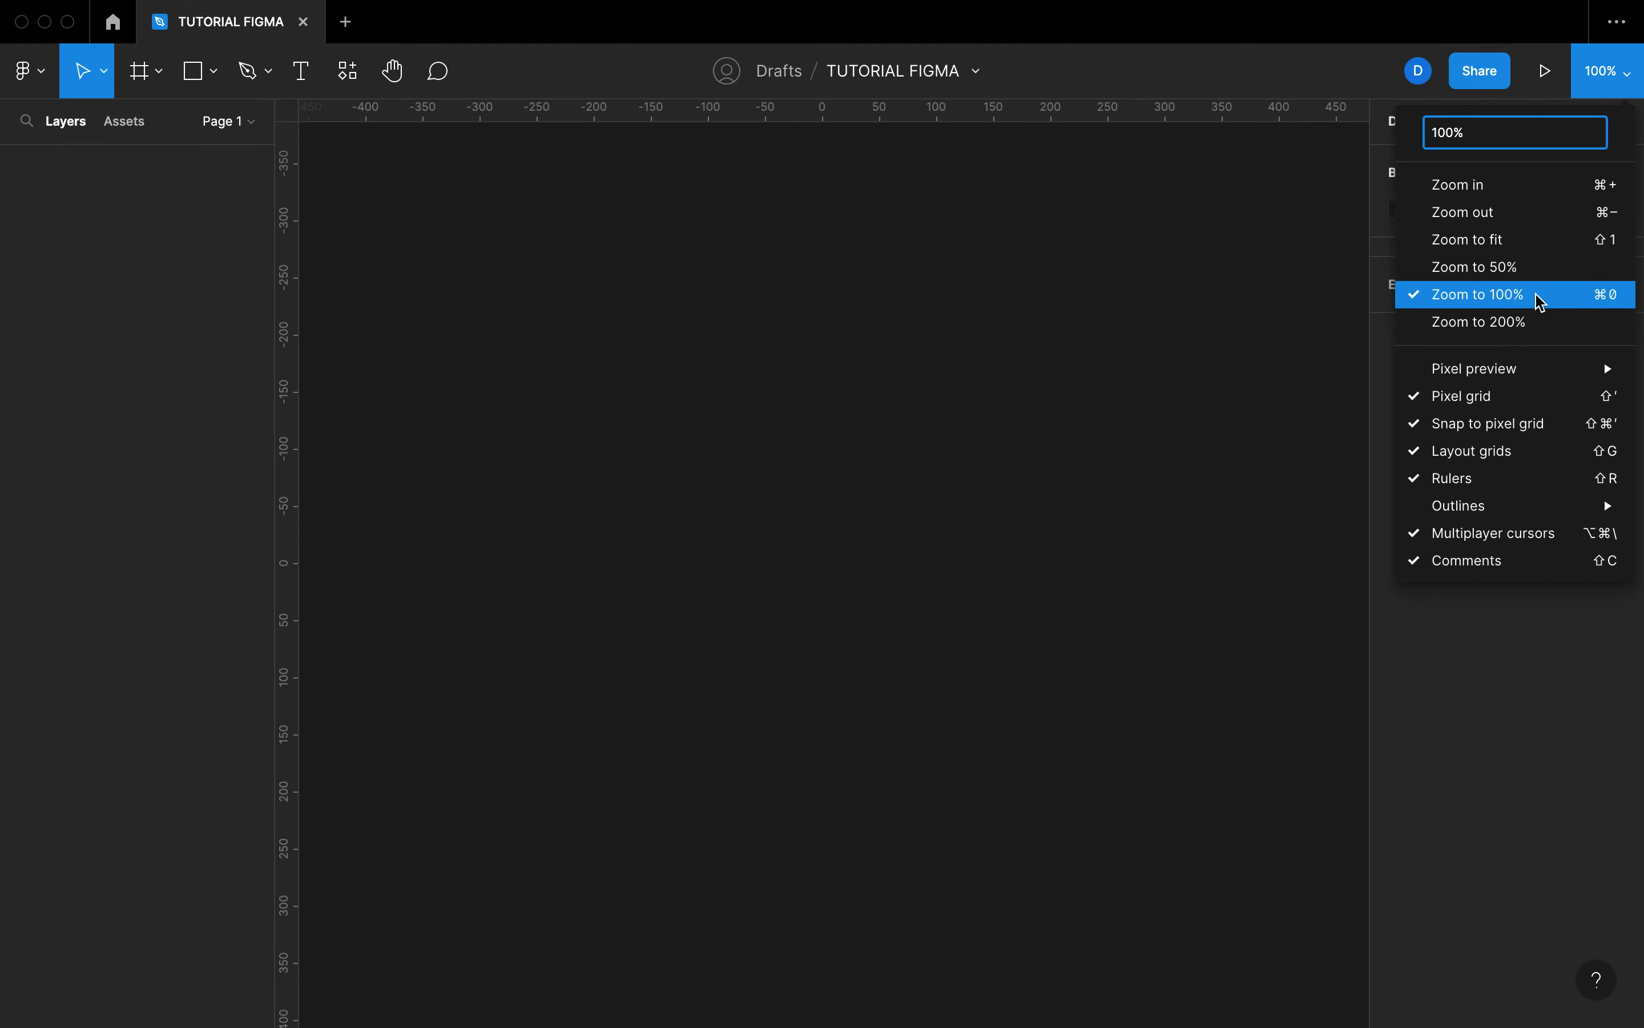
click(1186, 501)
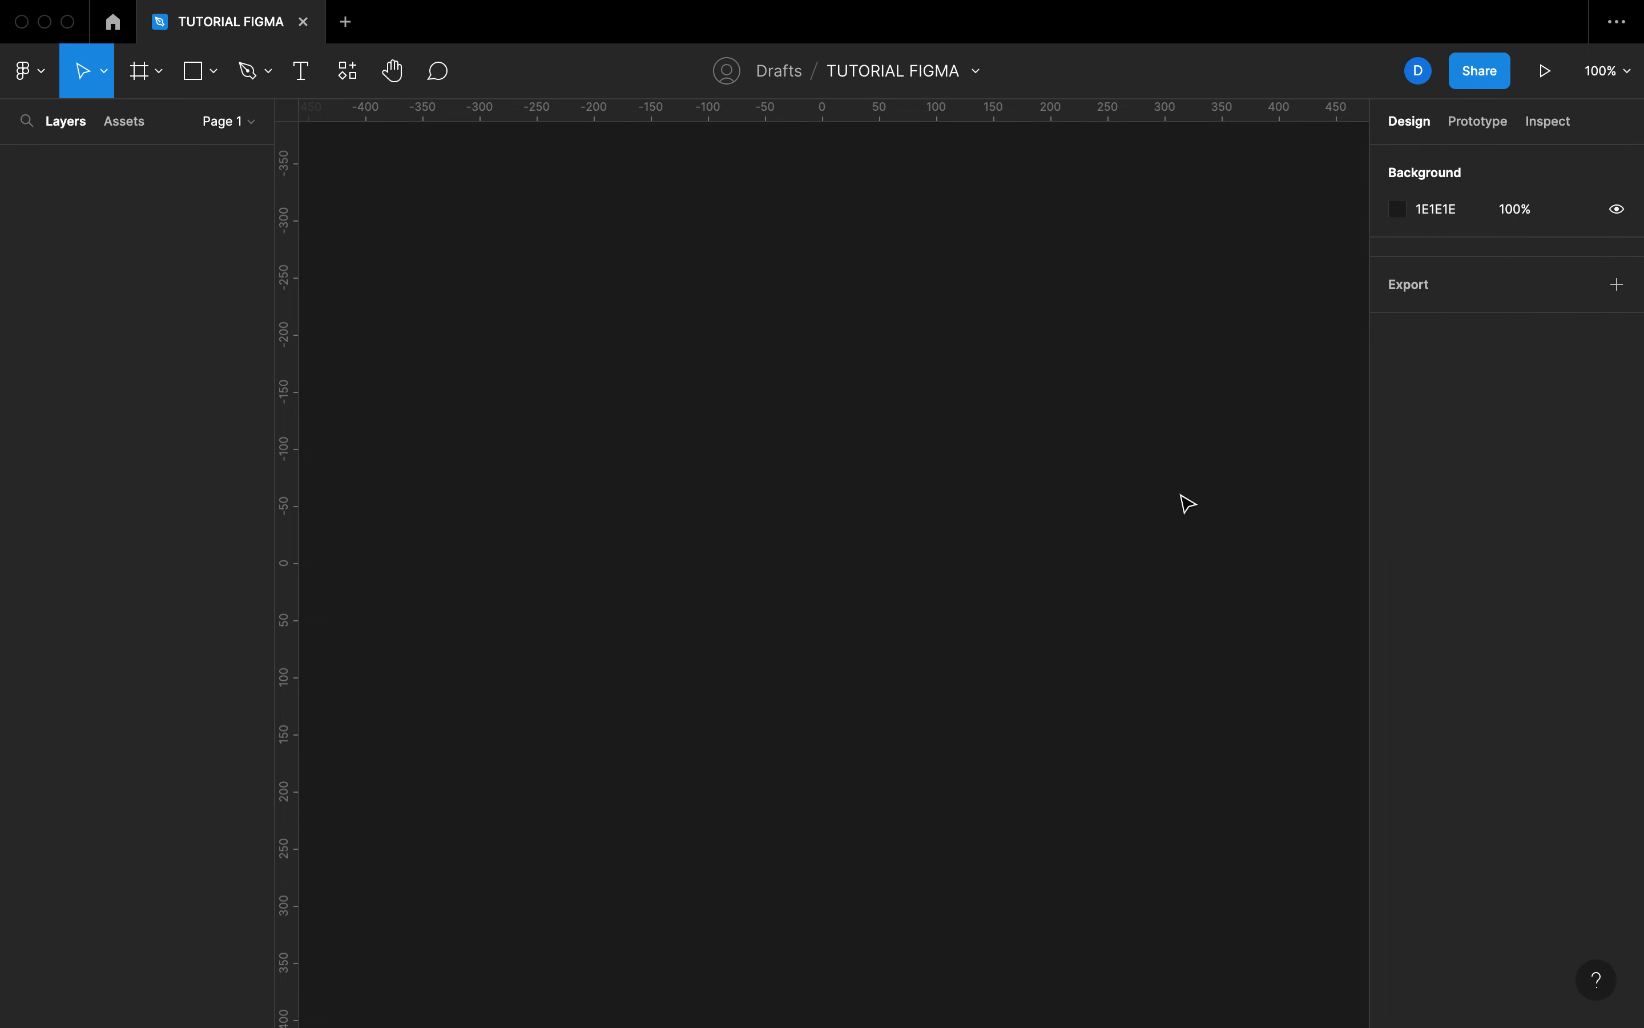
click(1587, 78)
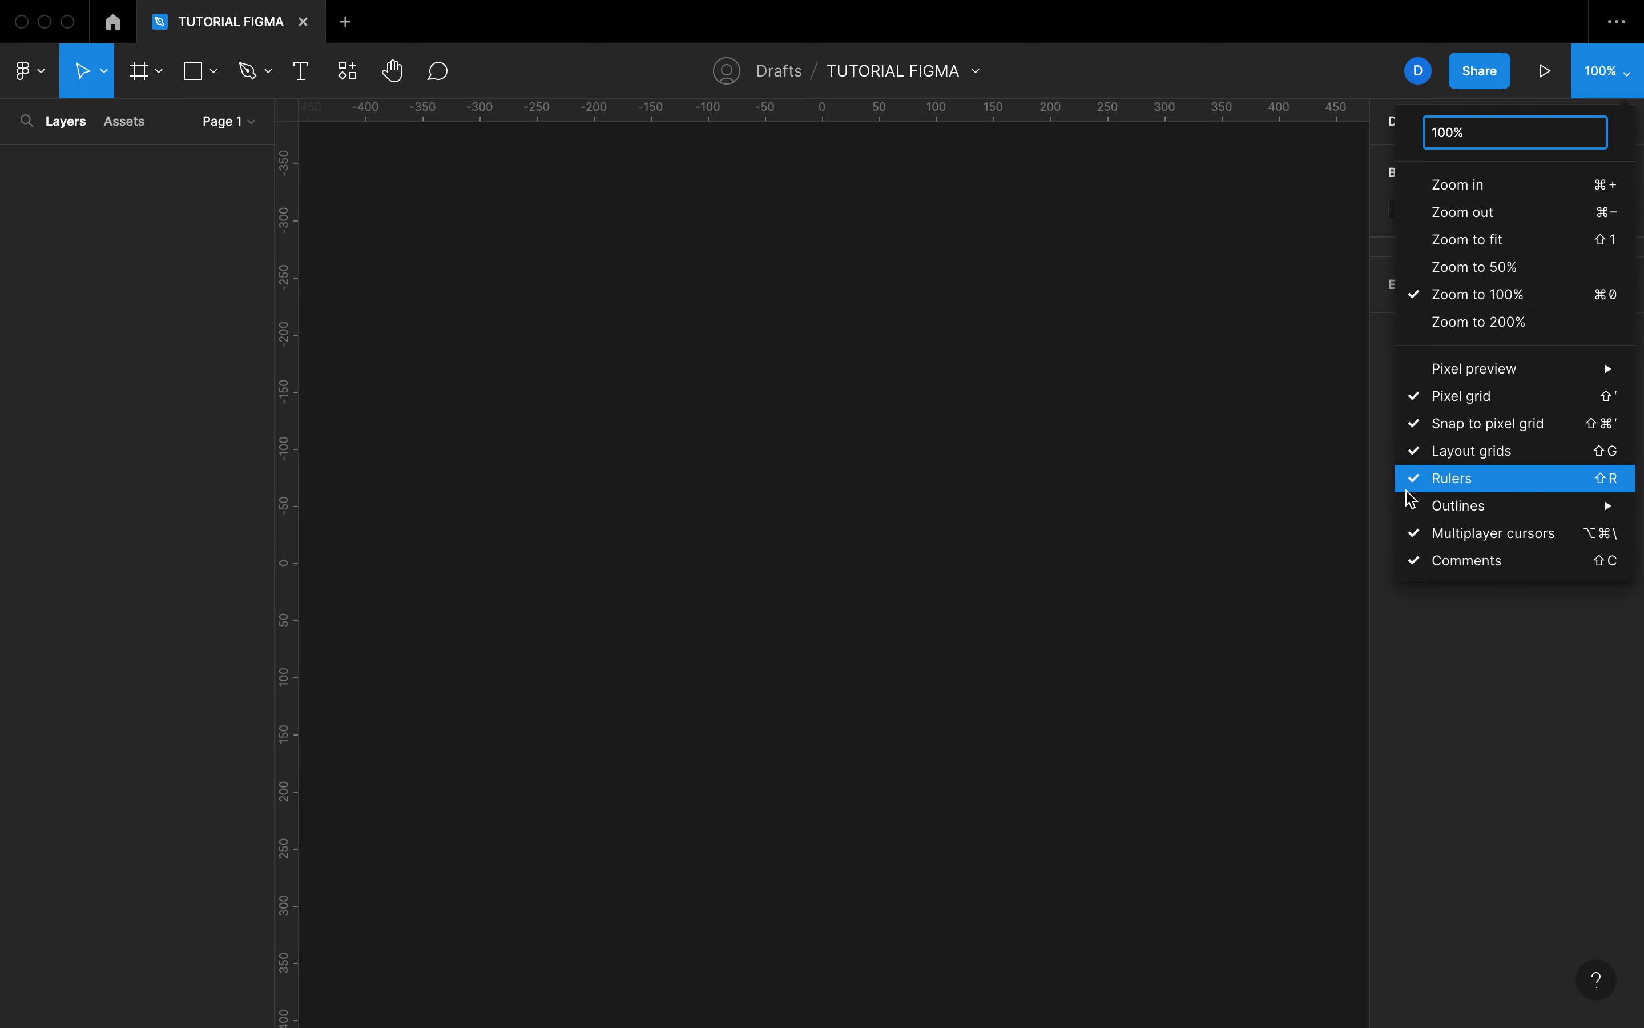
mouse_move(1458, 505)
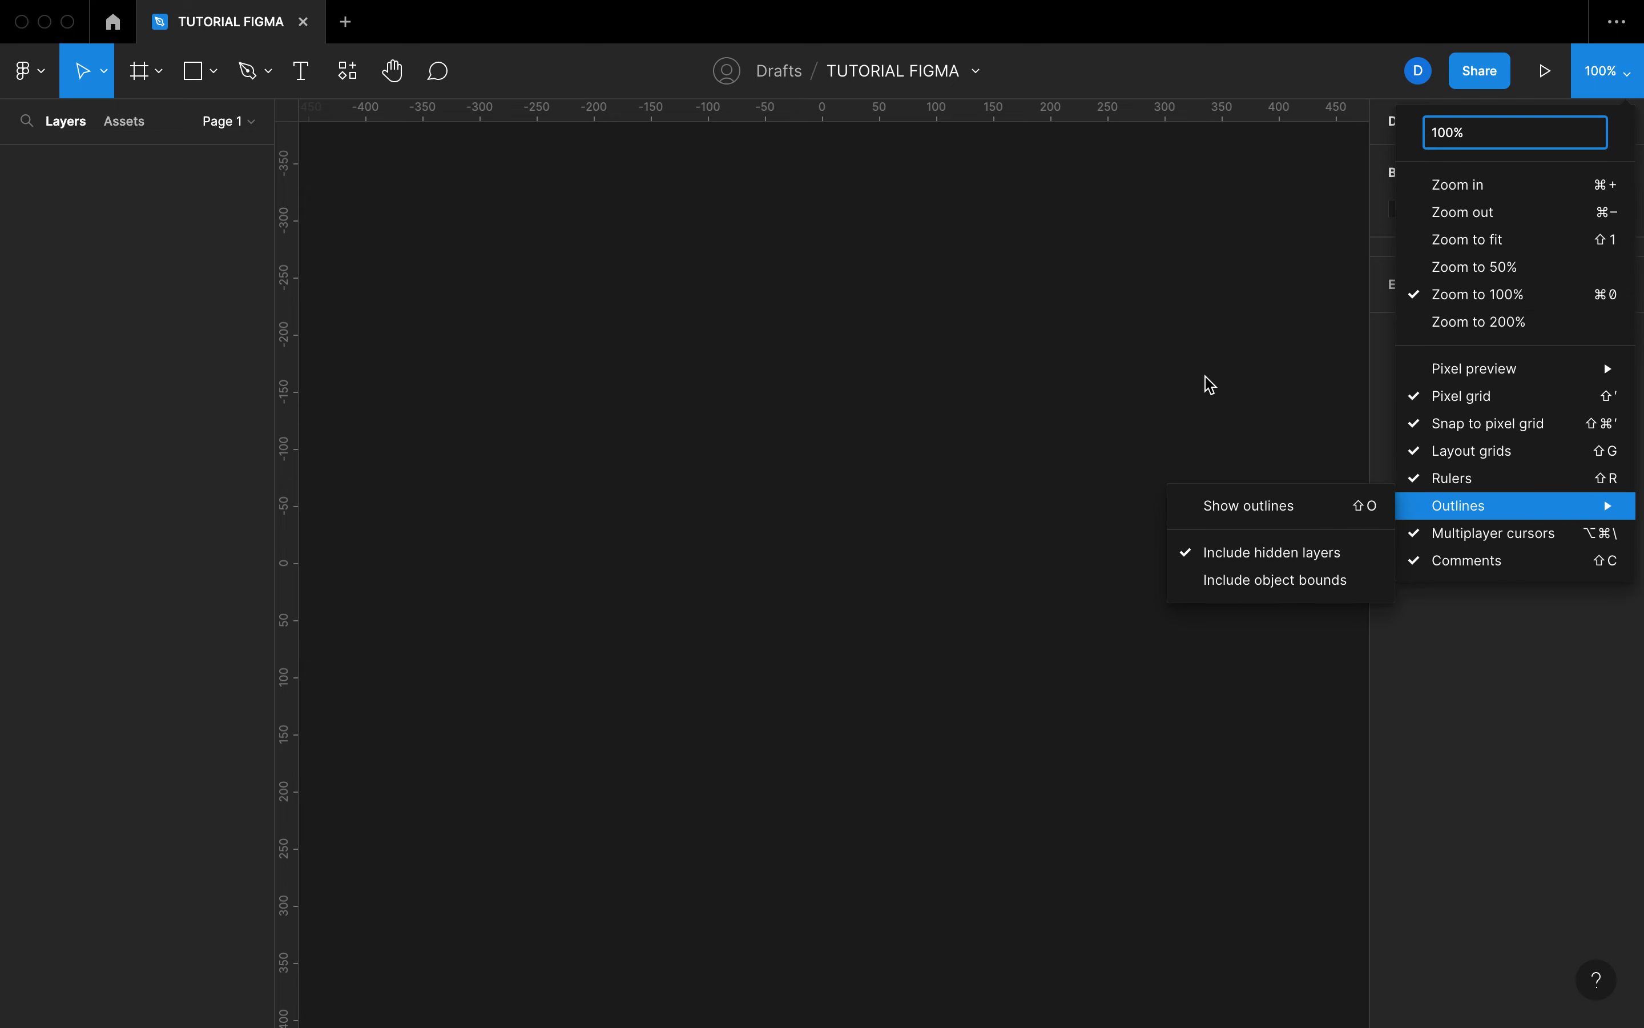
click(1205, 378)
click(1597, 71)
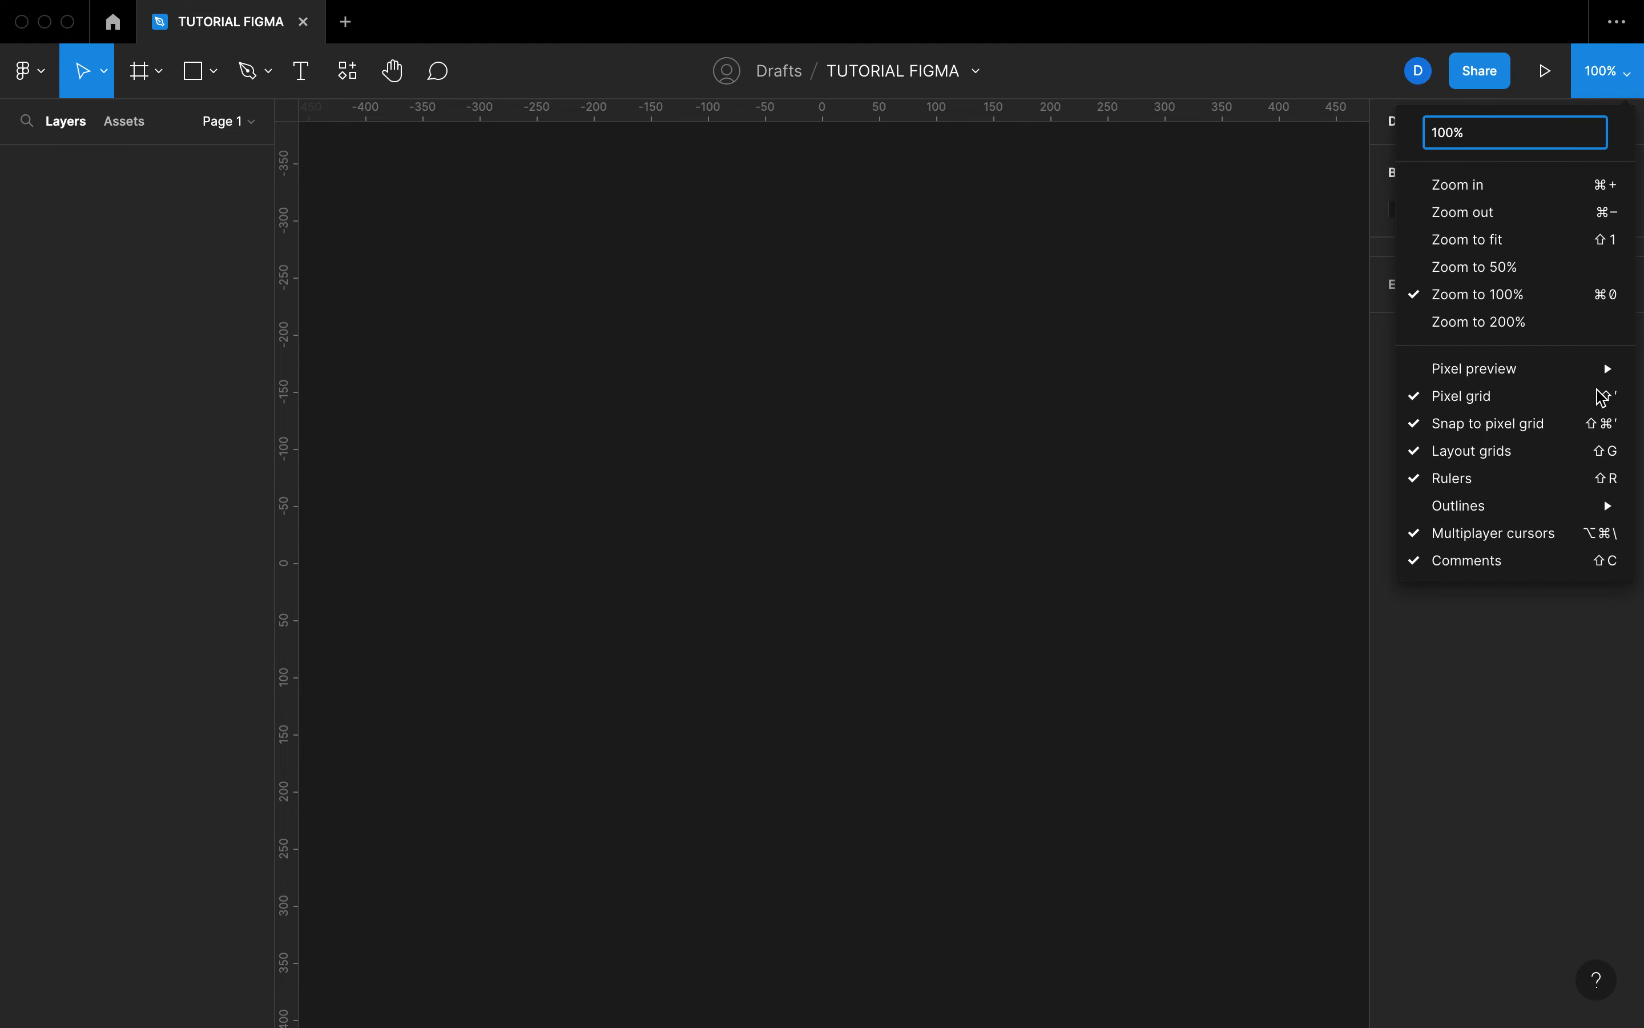
Step: Dismiss the zoom options and switch the left panel to the empty Assets tab
click(1148, 393)
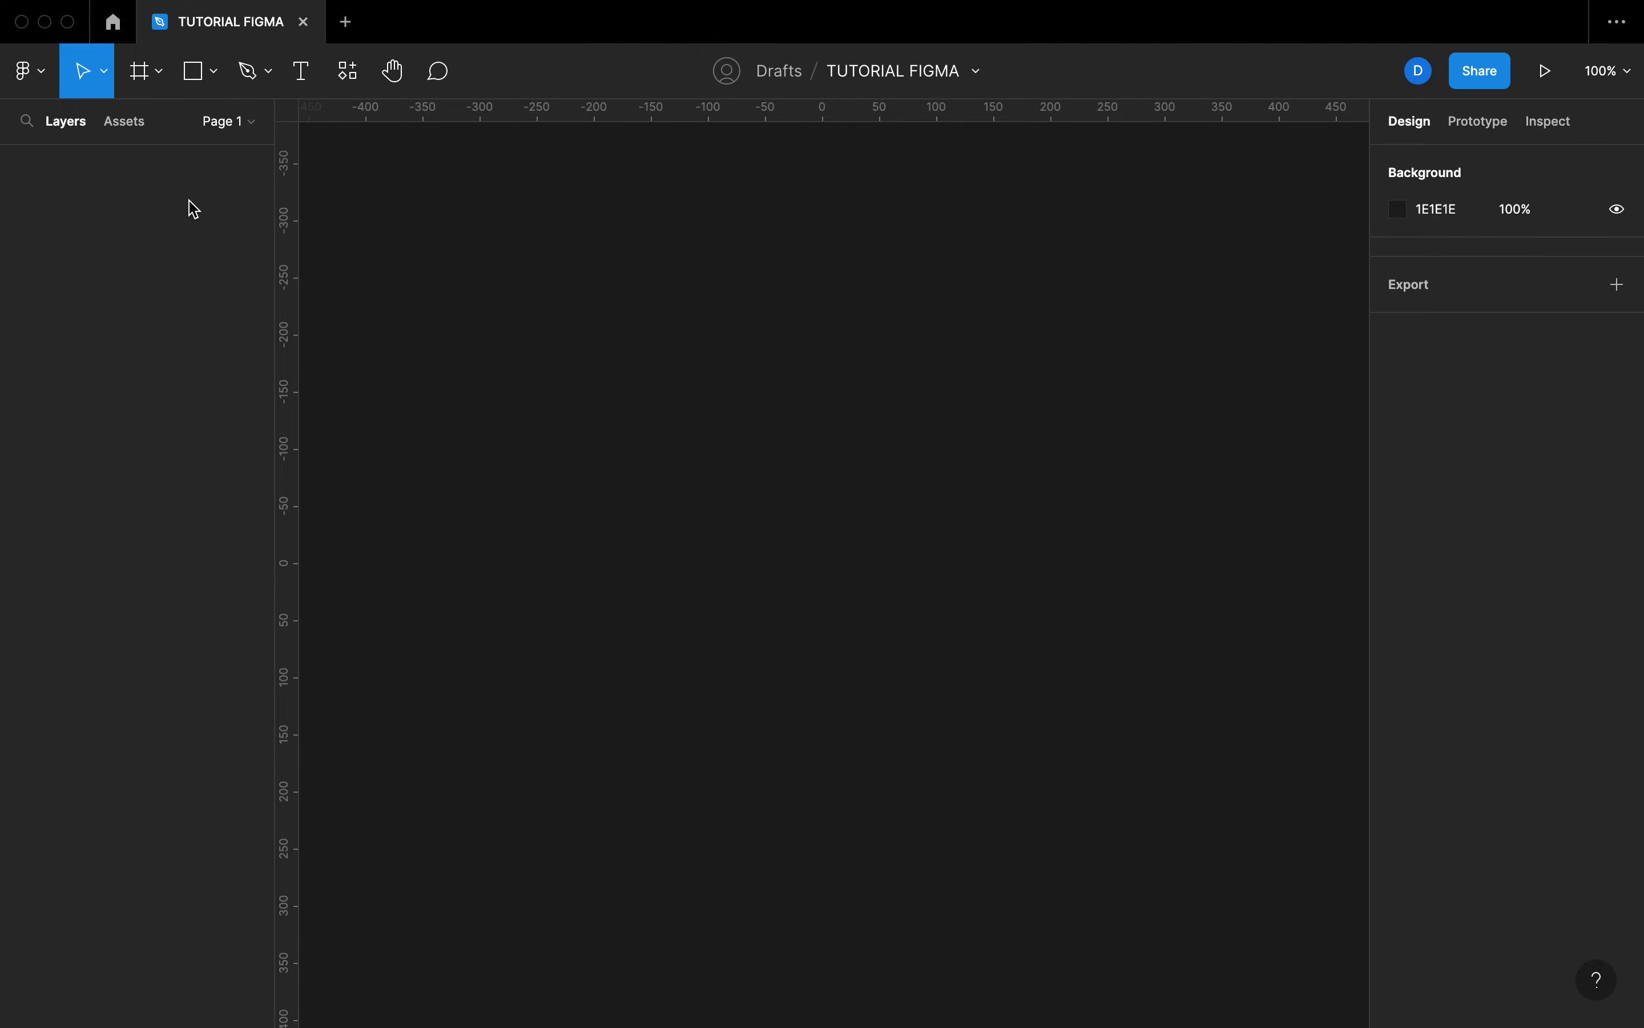
click(129, 125)
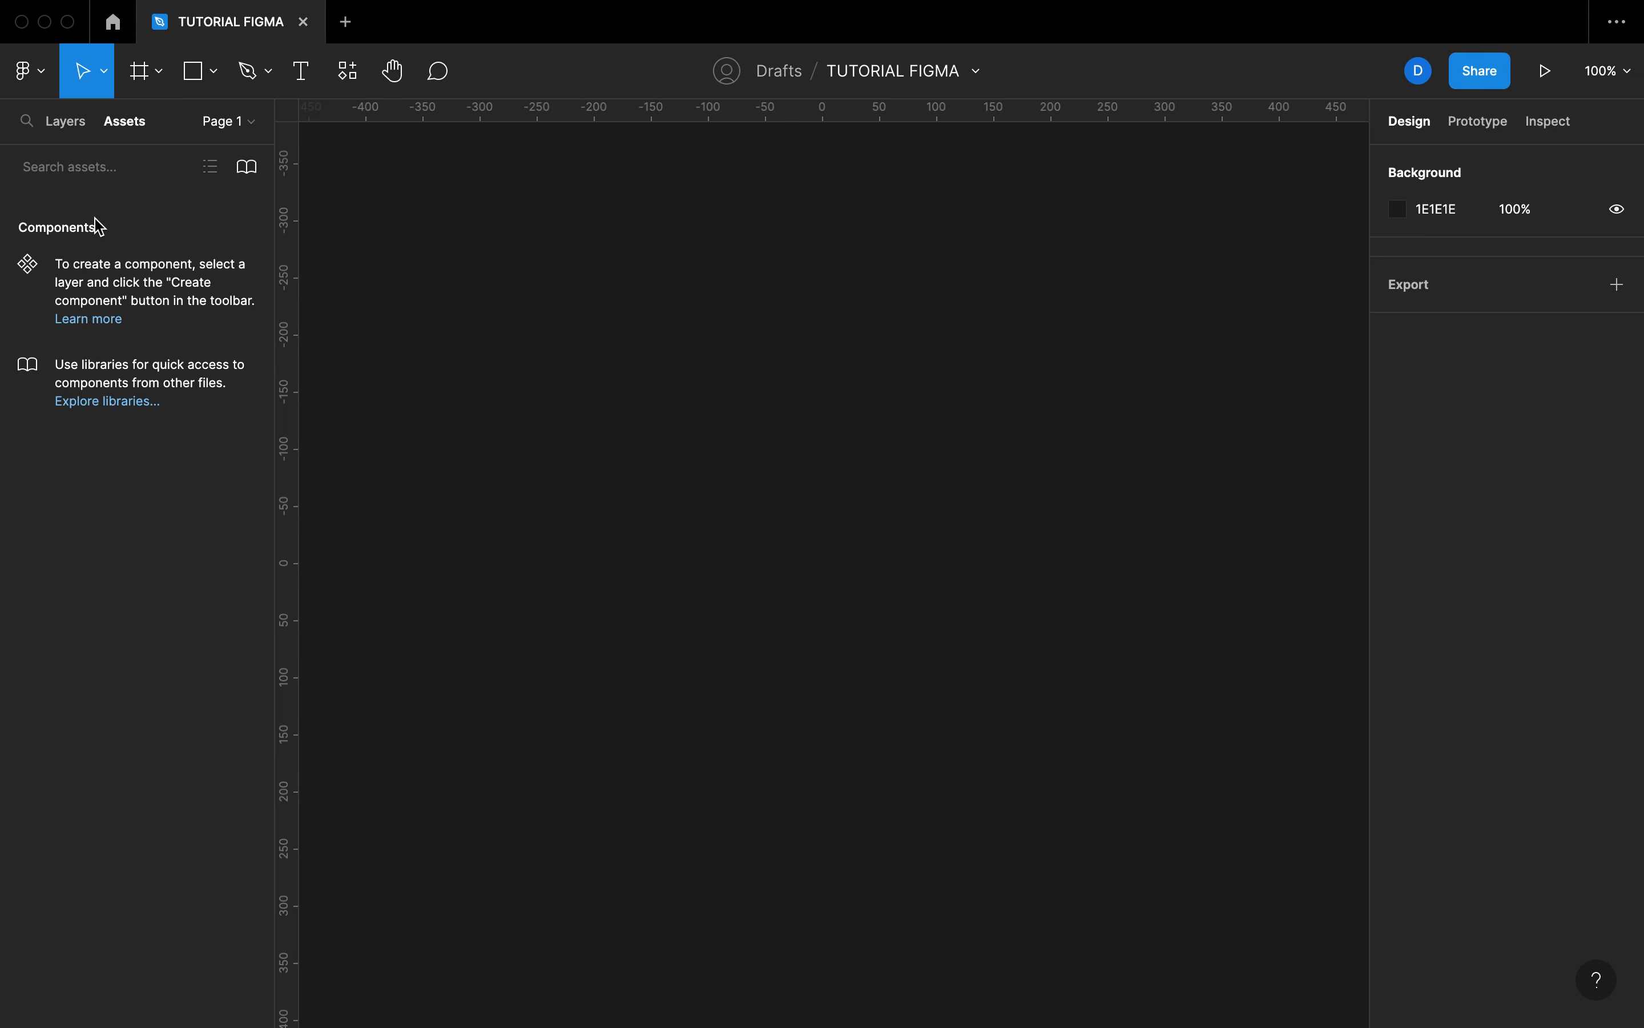
Step: Switch back to the Layers panel with the Pages list expanded to show Page 1
click(57, 129)
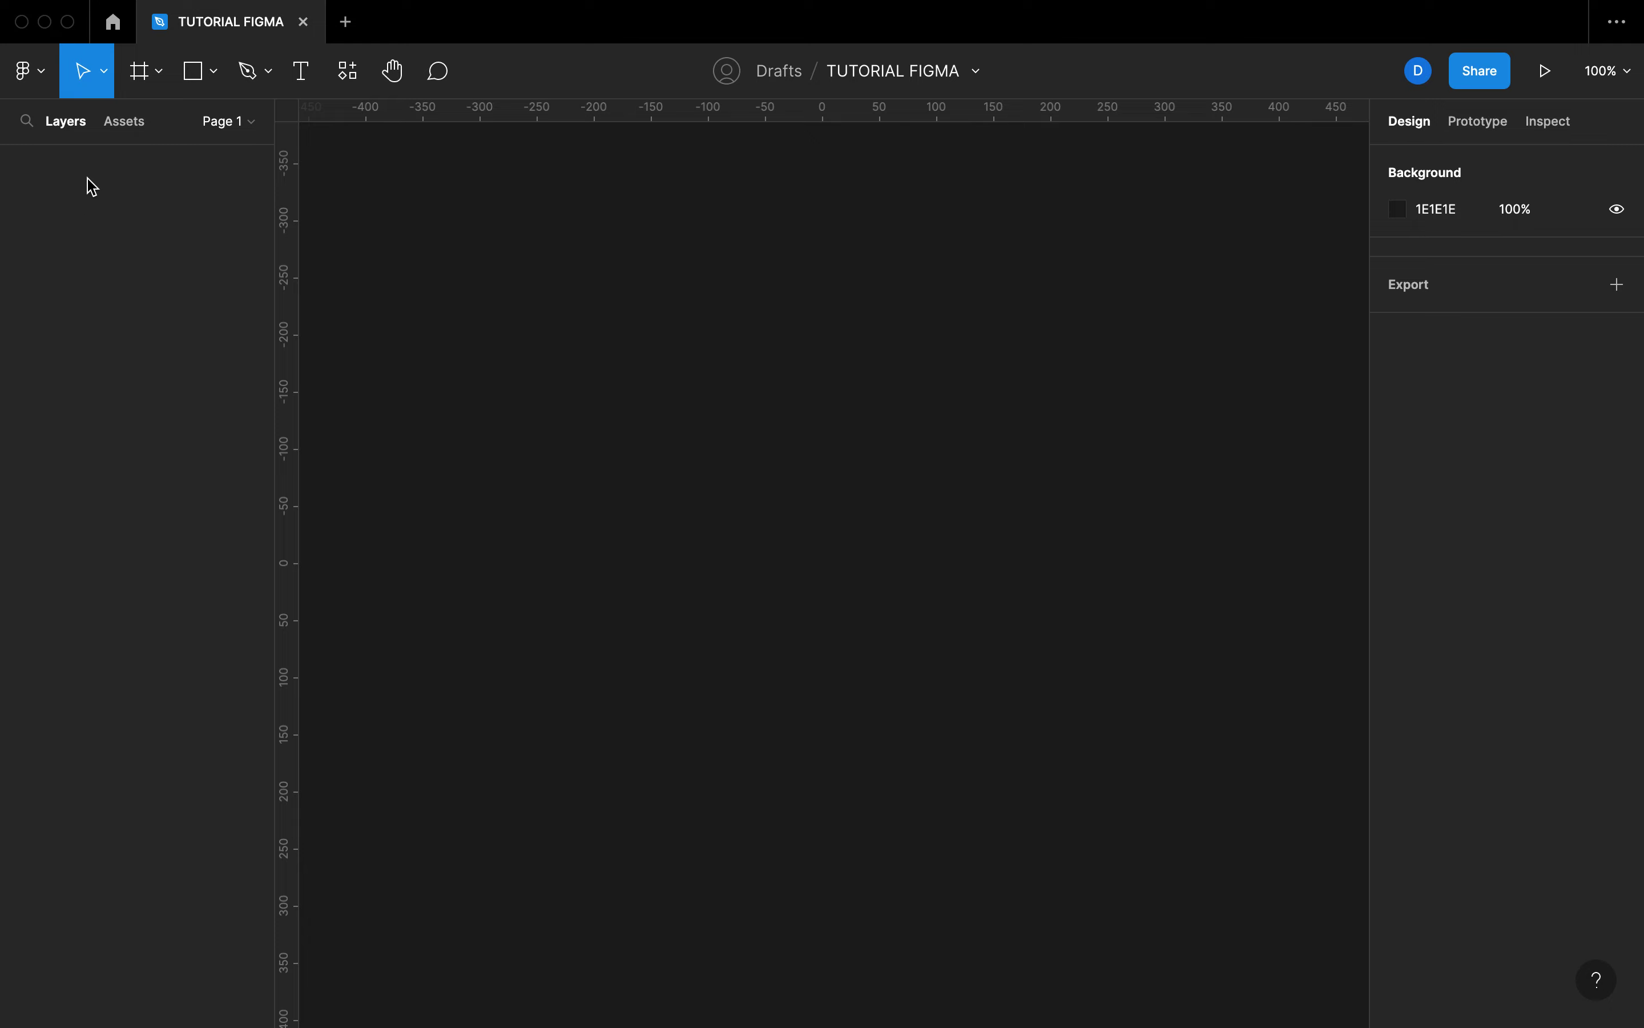
click(122, 129)
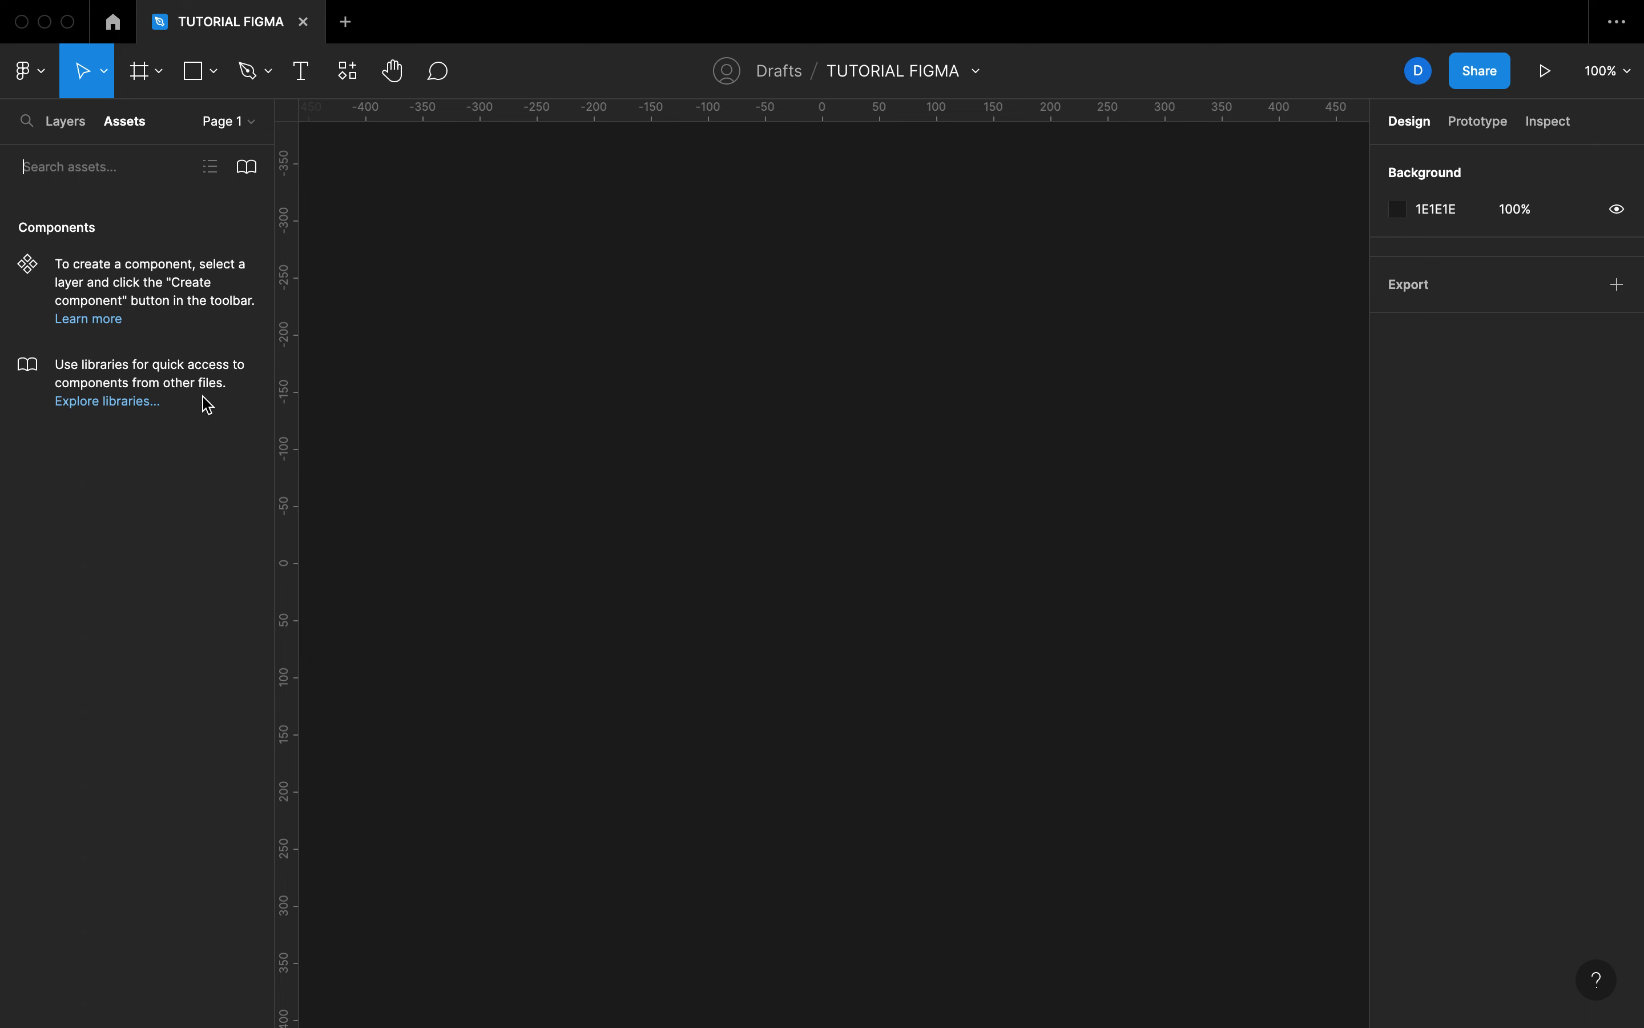
click(226, 133)
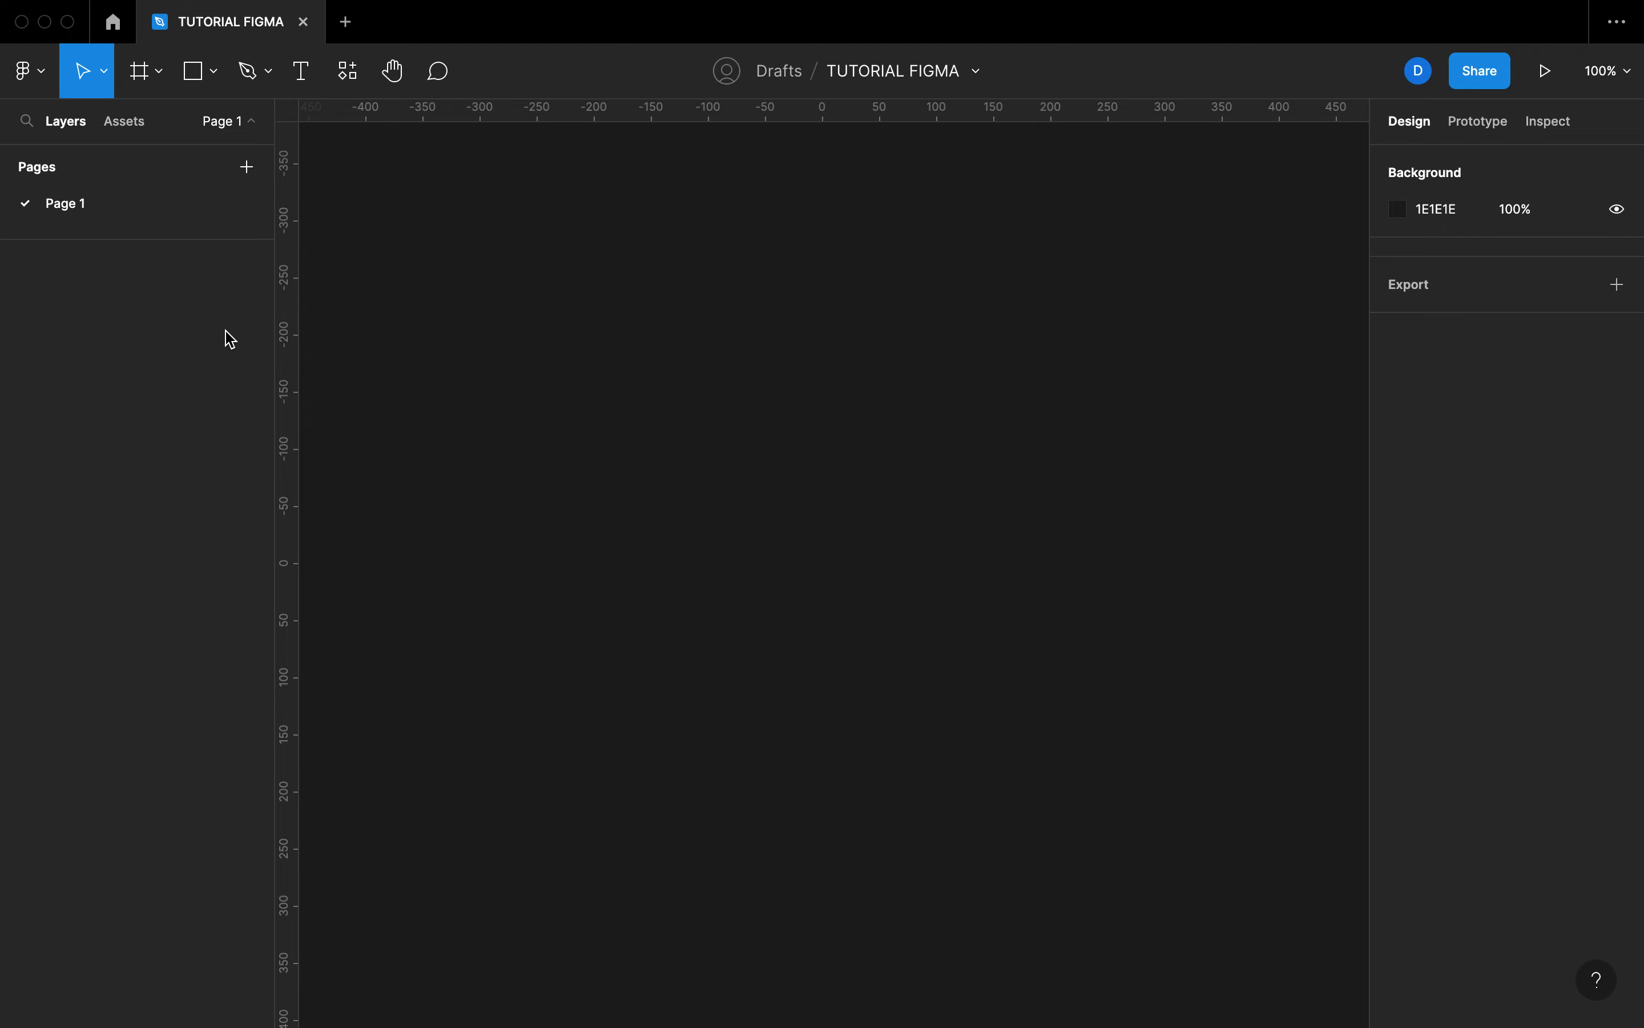
Step: Draw Rectangle 1, a 183×190 gray rectangle, then deselect it
key(r)
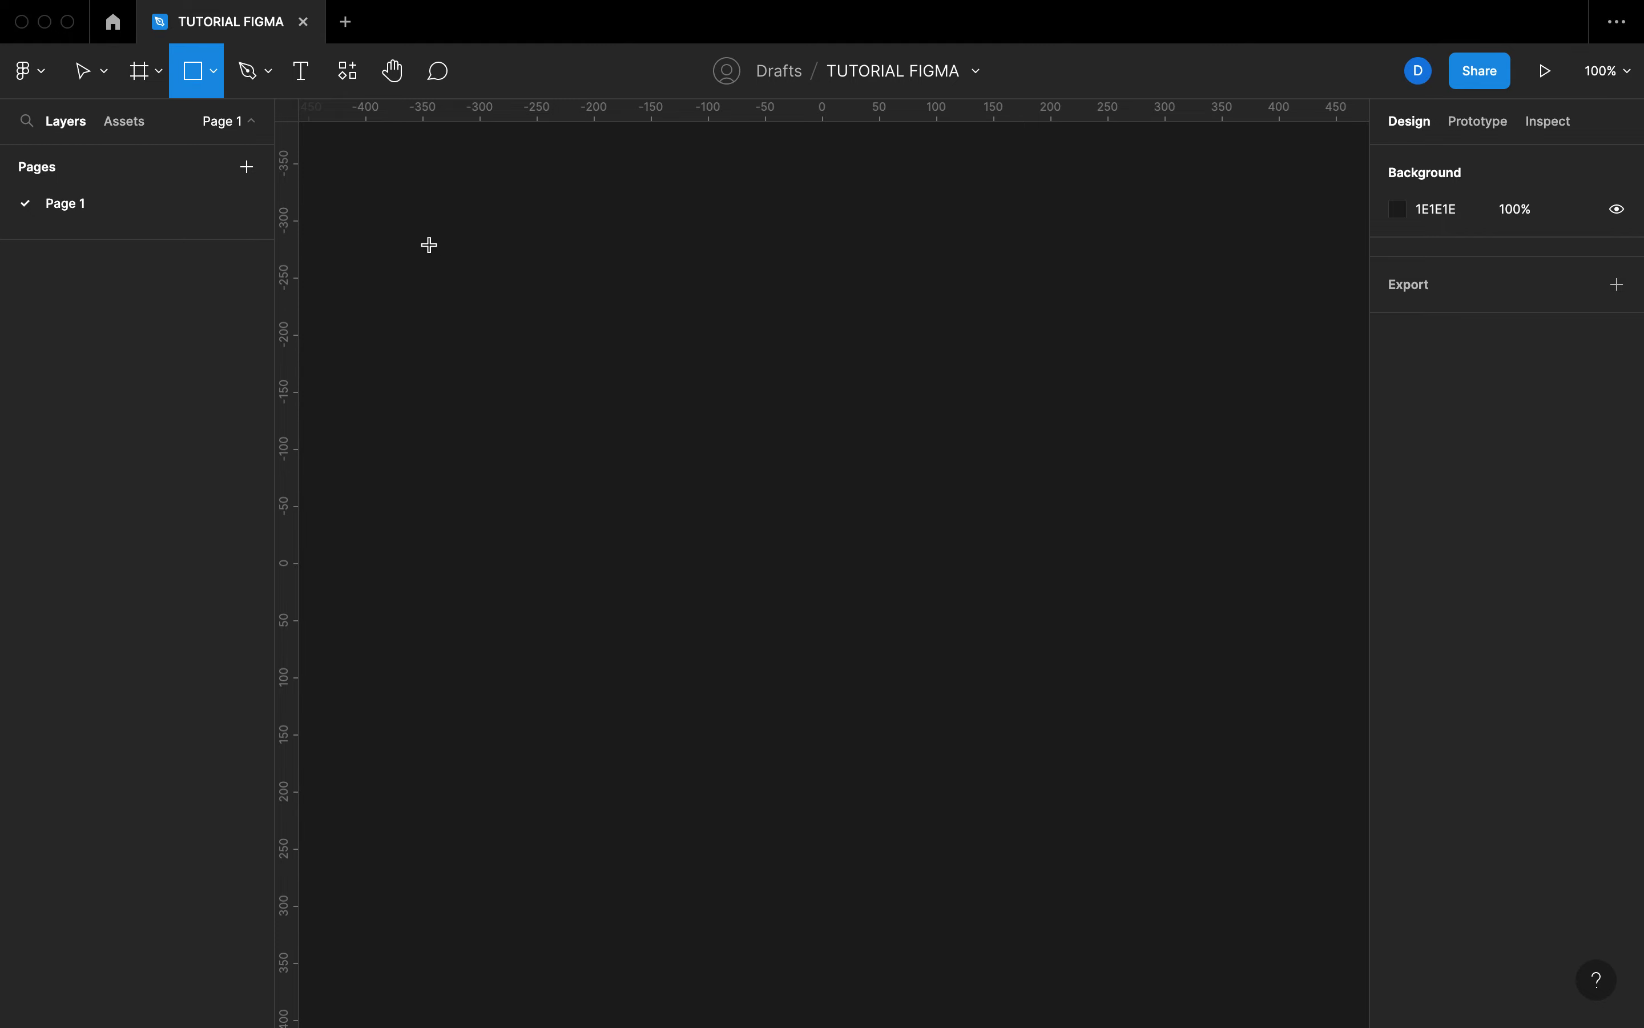
drag(419, 226, 628, 442)
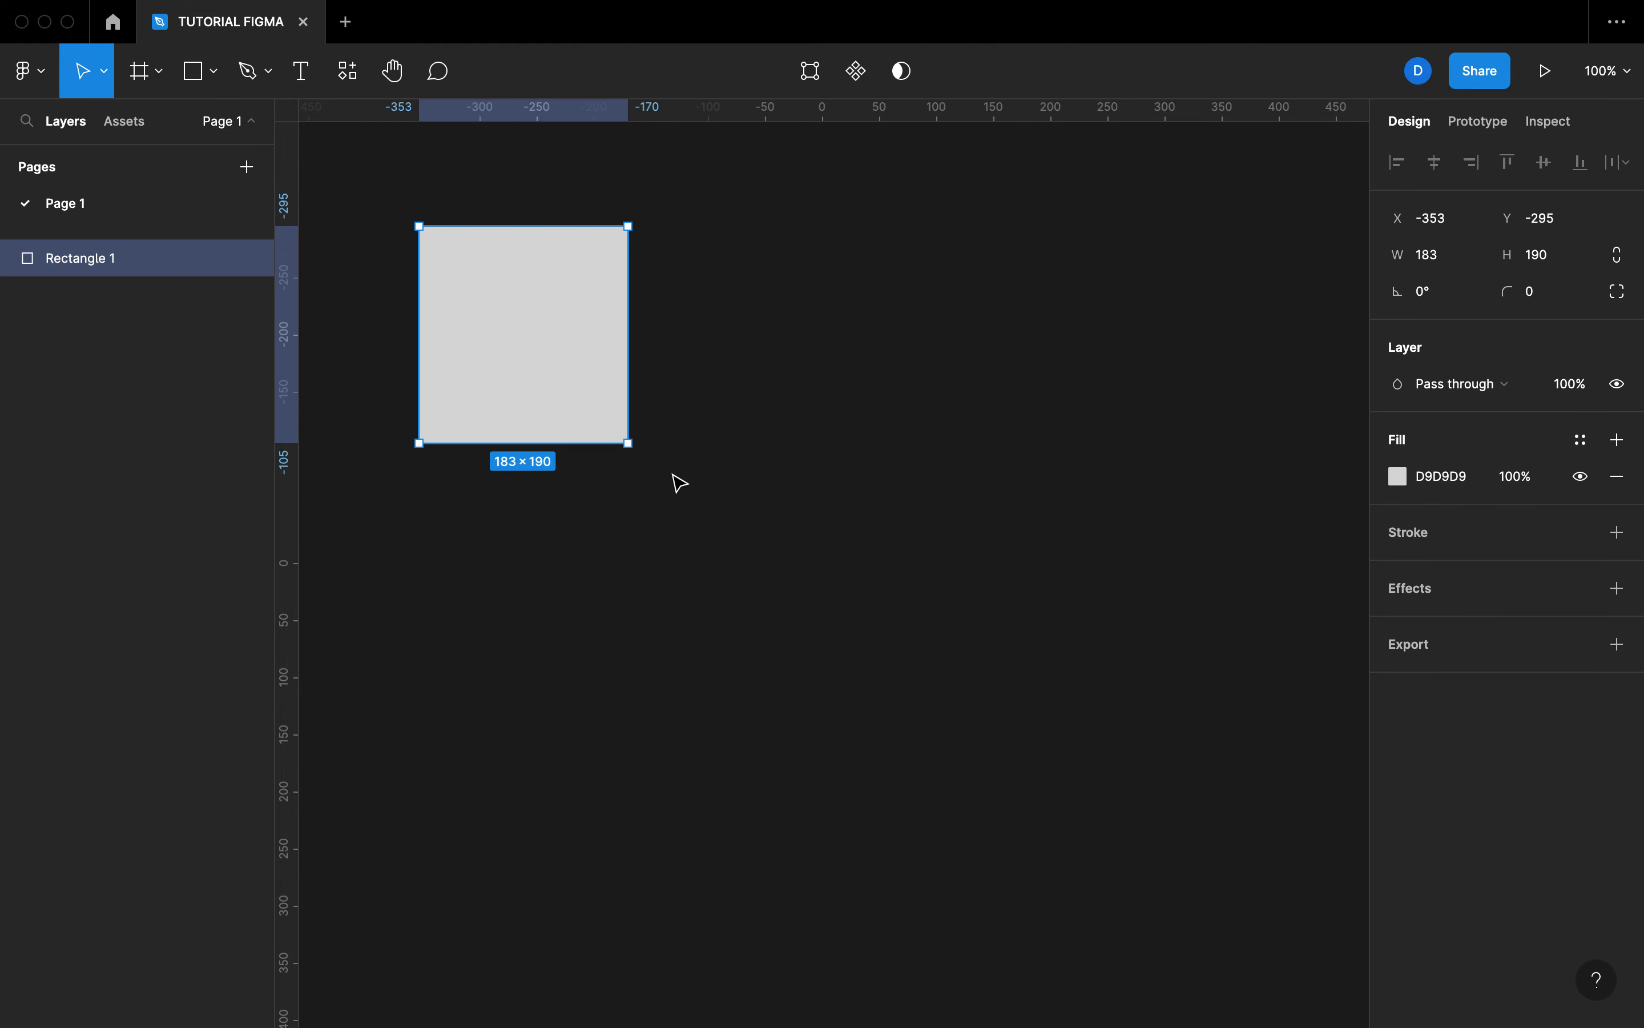
click(704, 495)
click(543, 400)
click(746, 369)
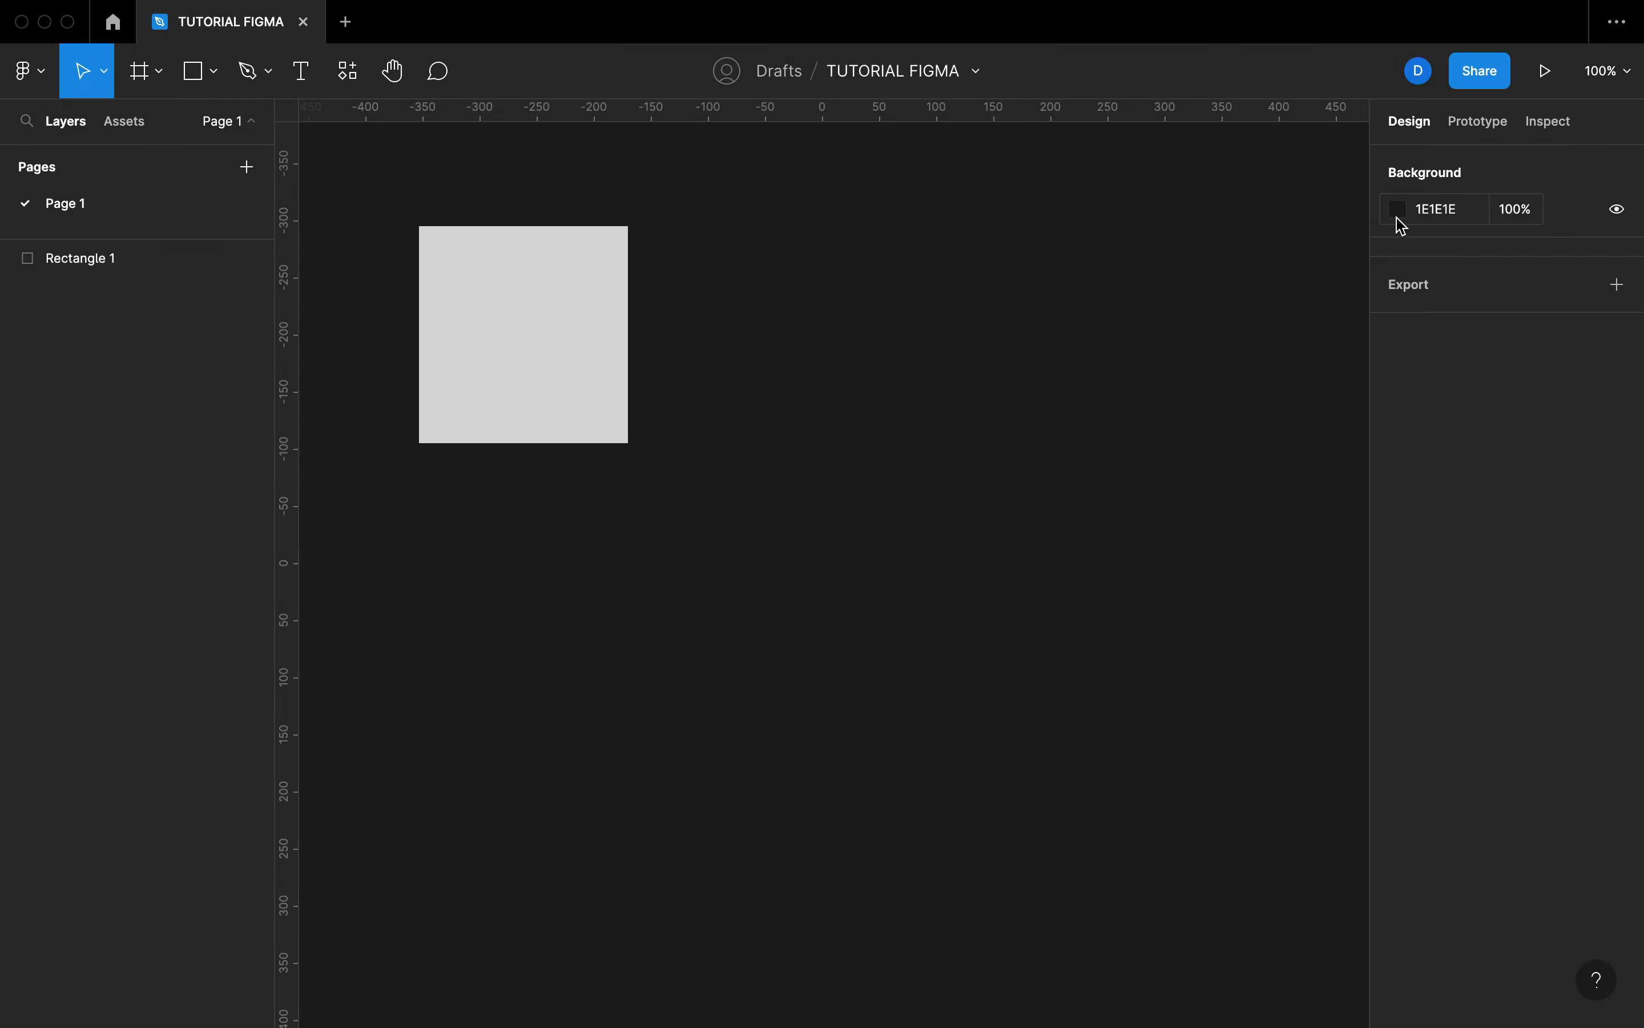
Step: Set the page background colour to black (000000)
click(1397, 211)
click(1282, 262)
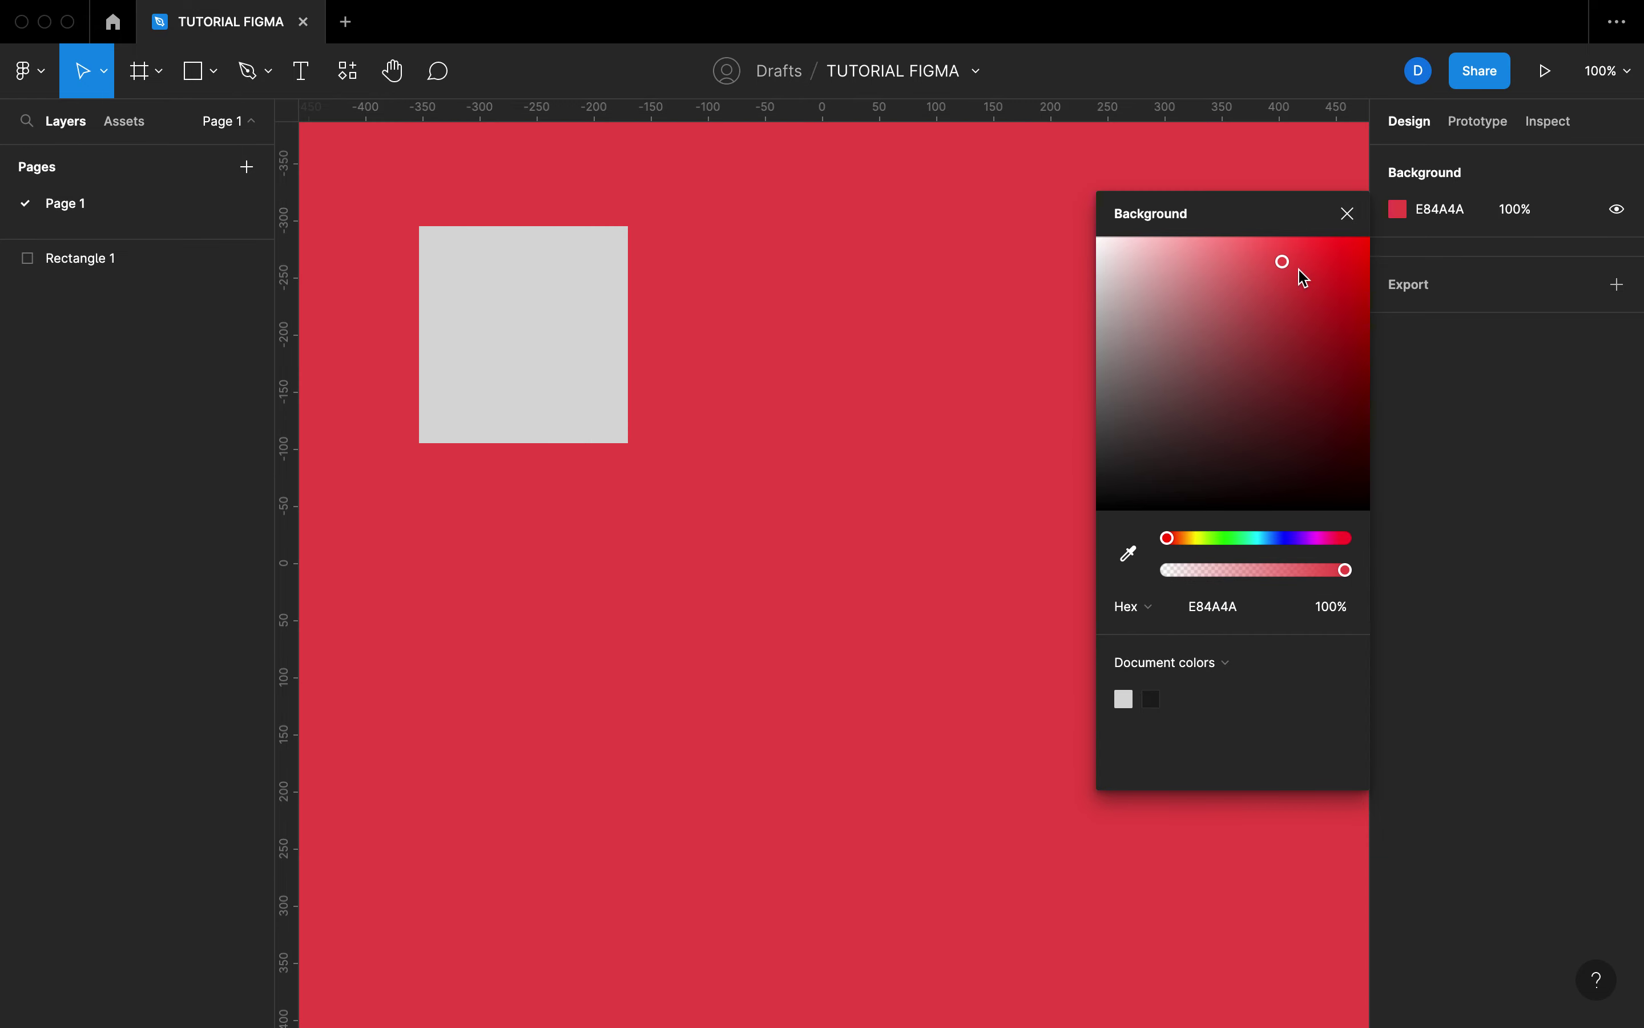
drag(1155, 488, 1068, 551)
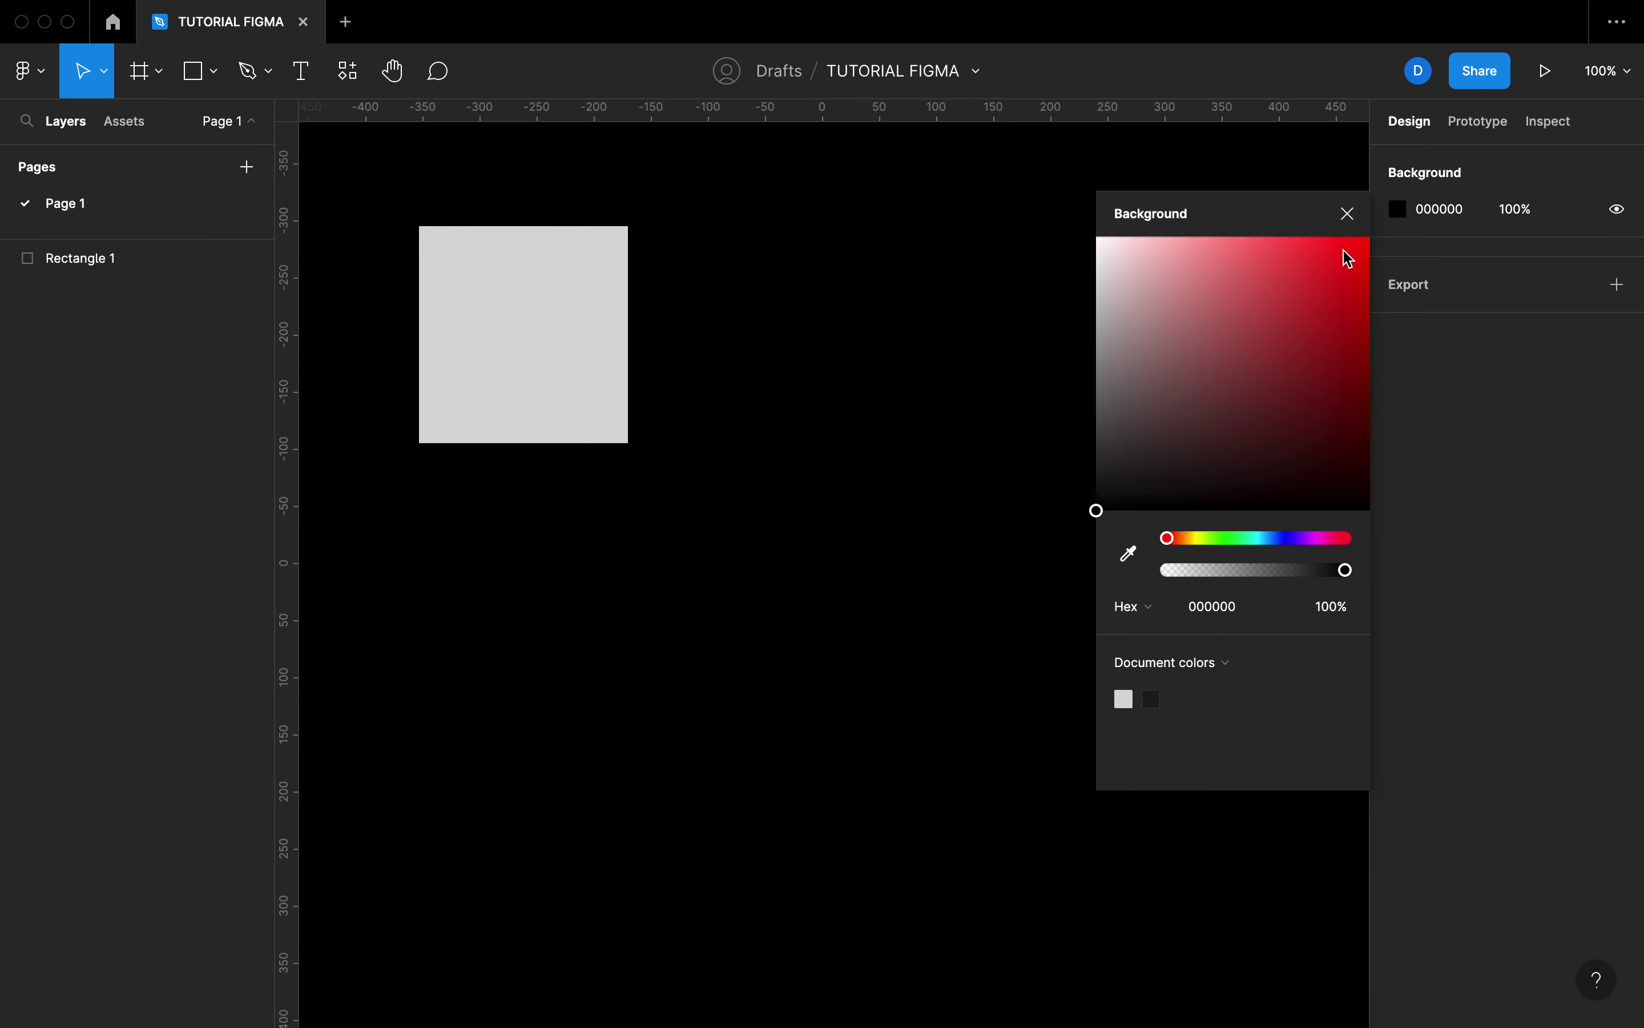
click(1346, 214)
click(1498, 122)
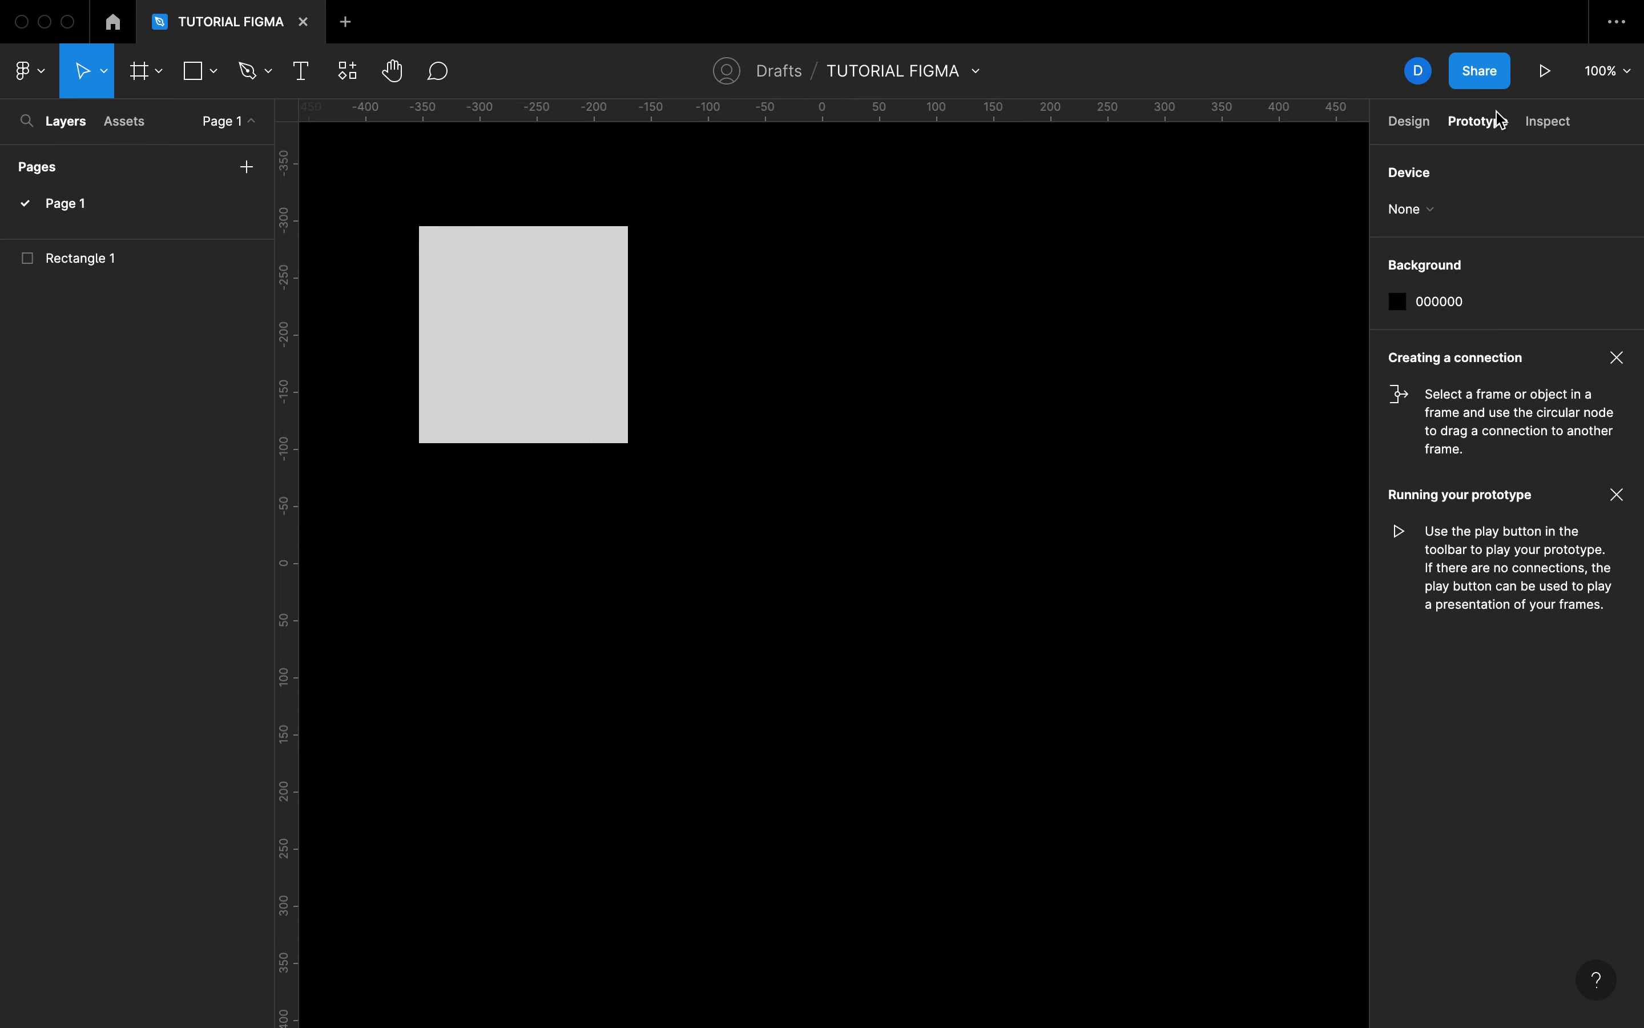
Step: Paste a copy of Rectangle 1 as Rectangle 2 to its right, ending with Rectangle 2 selected
click(616, 371)
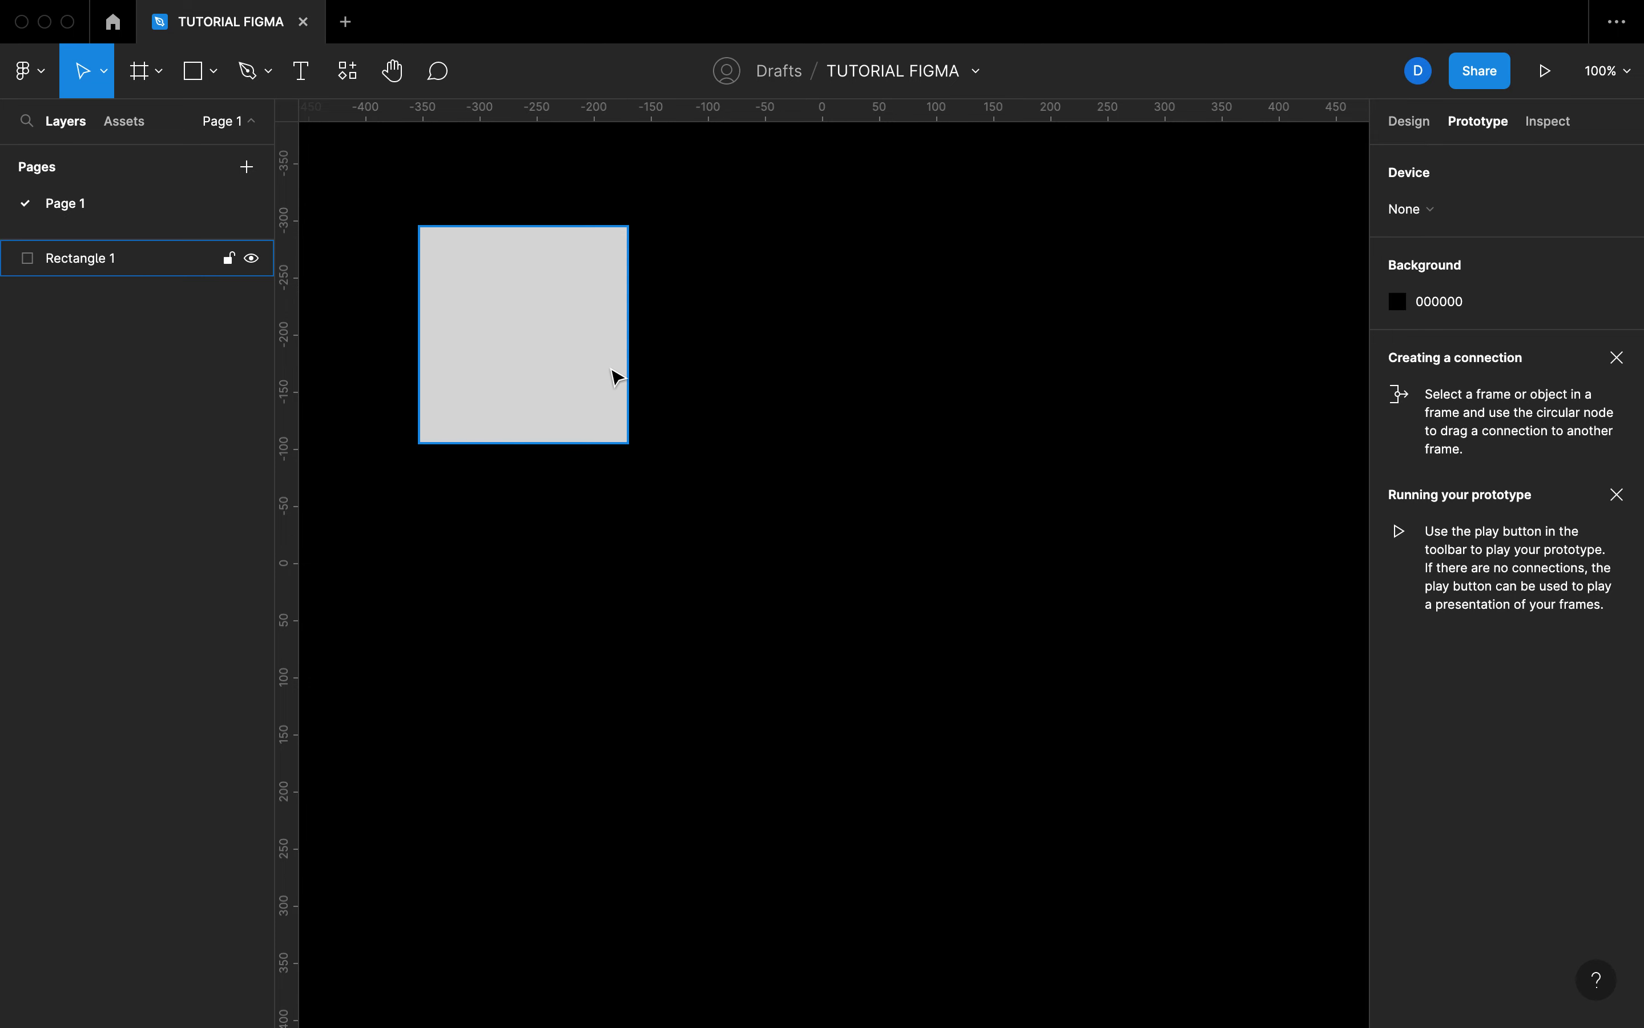
click(775, 341)
click(558, 342)
key(ctrl+v)
drag(559, 342, 840, 342)
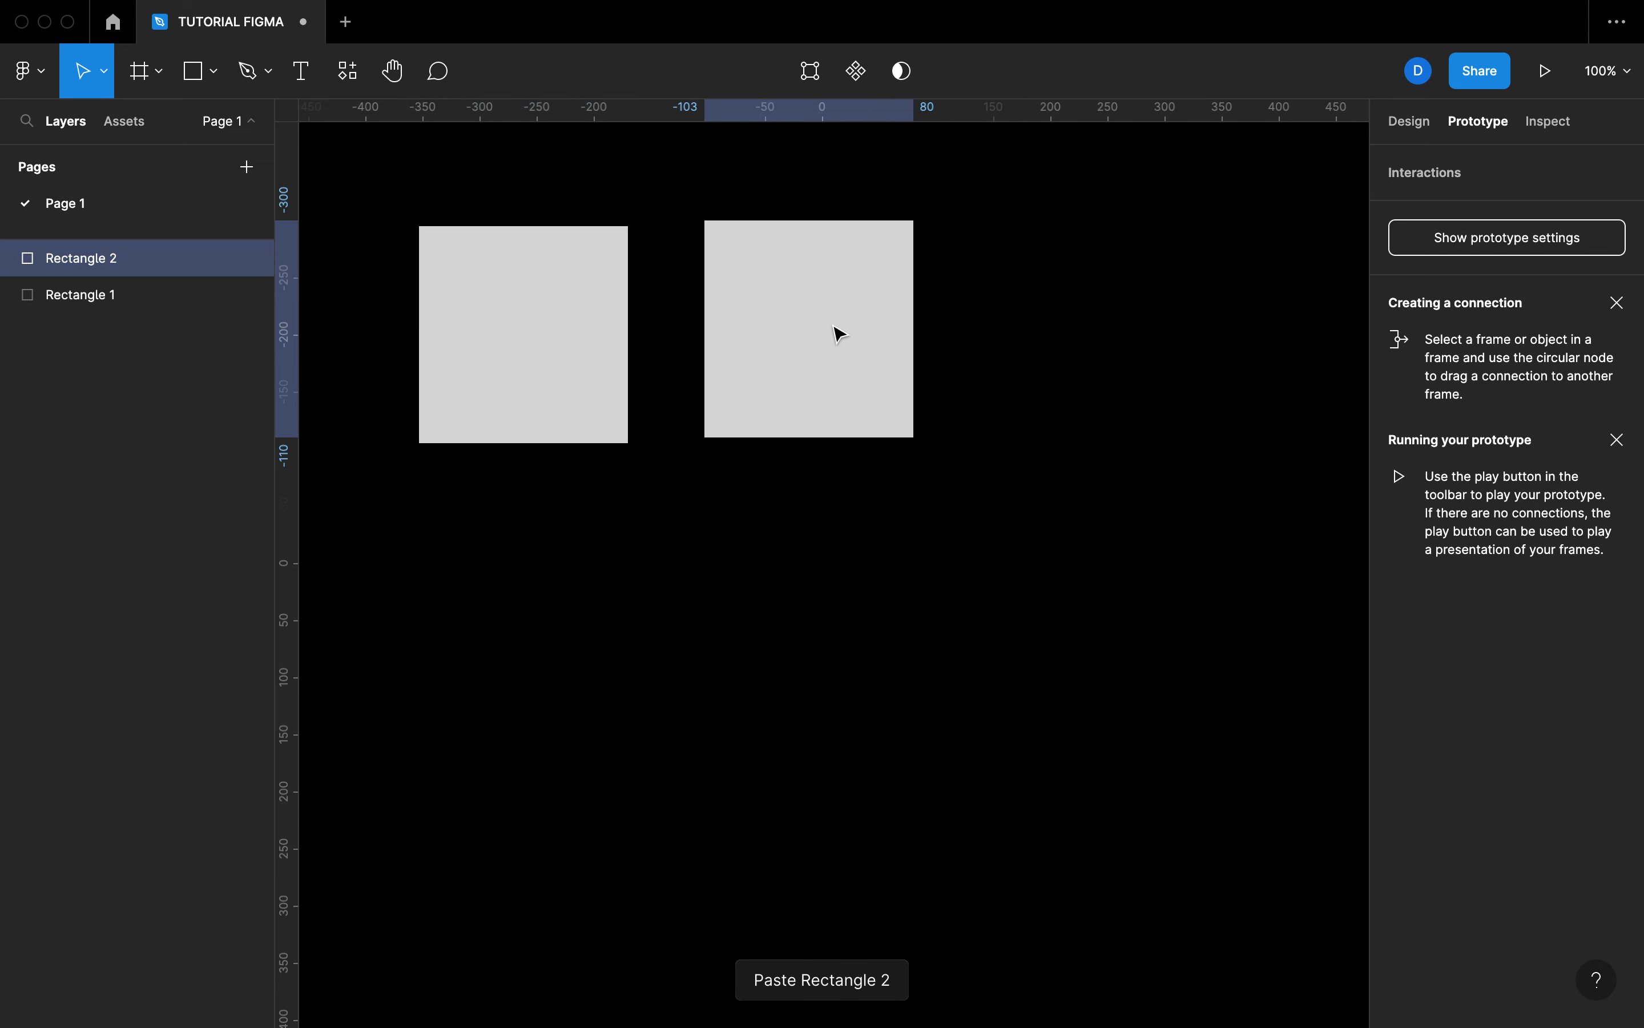
click(554, 414)
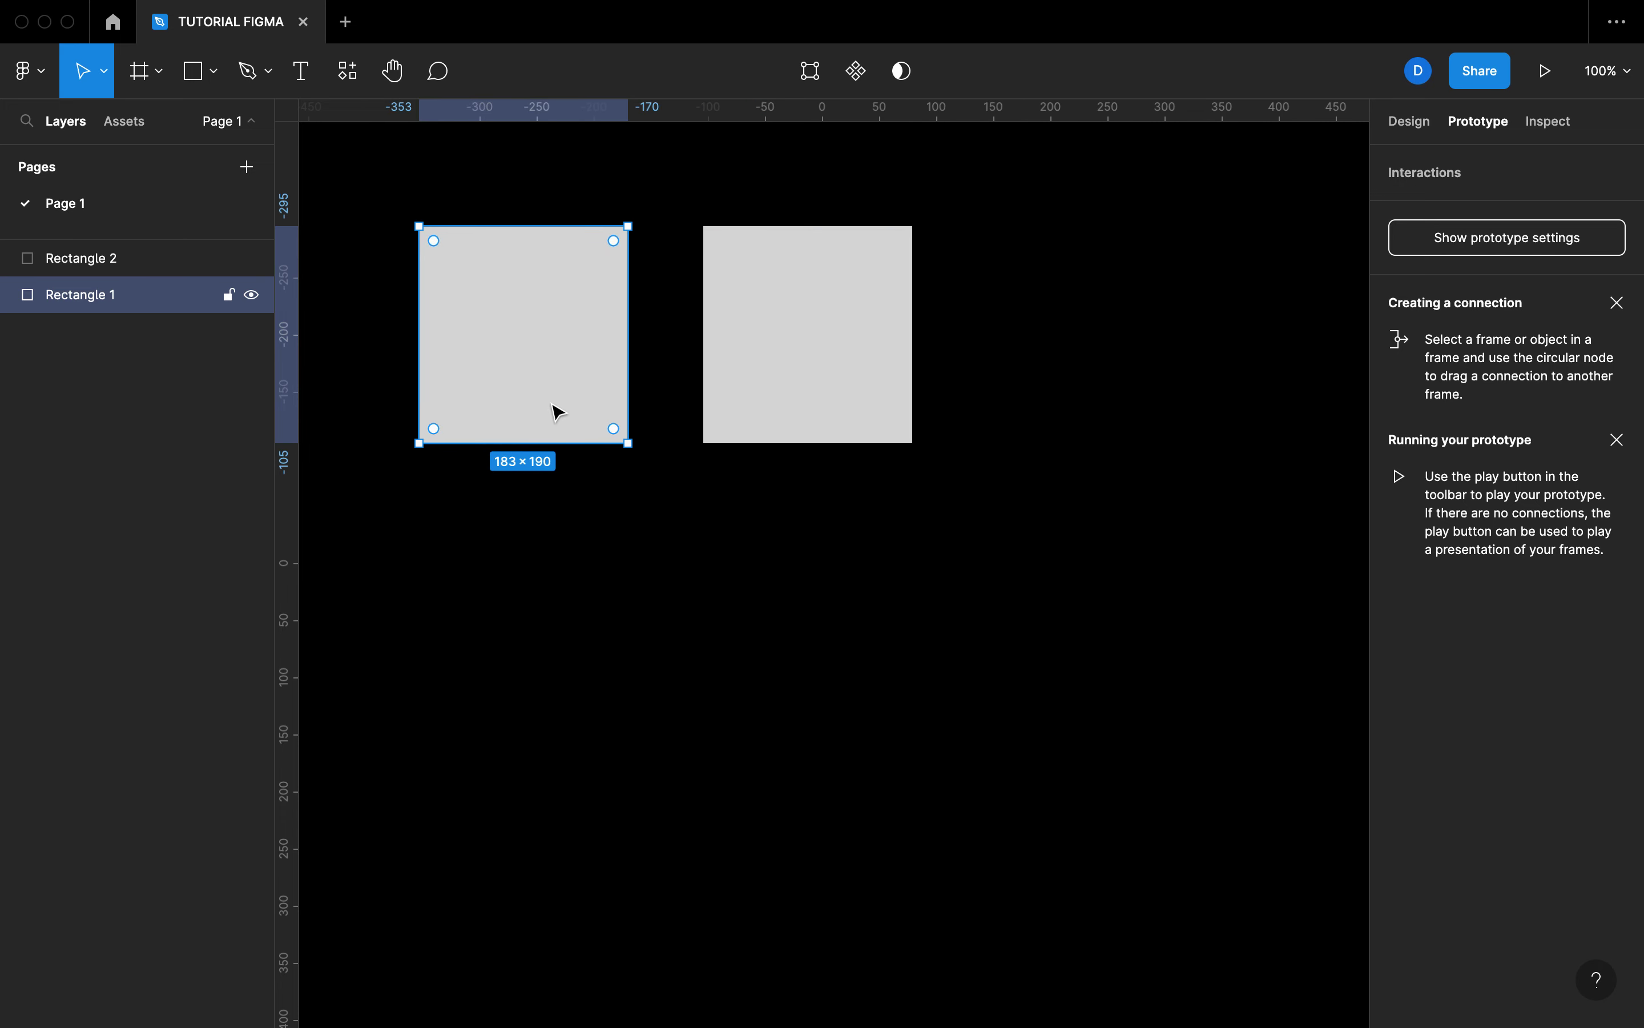
click(858, 320)
click(583, 348)
click(784, 336)
click(529, 355)
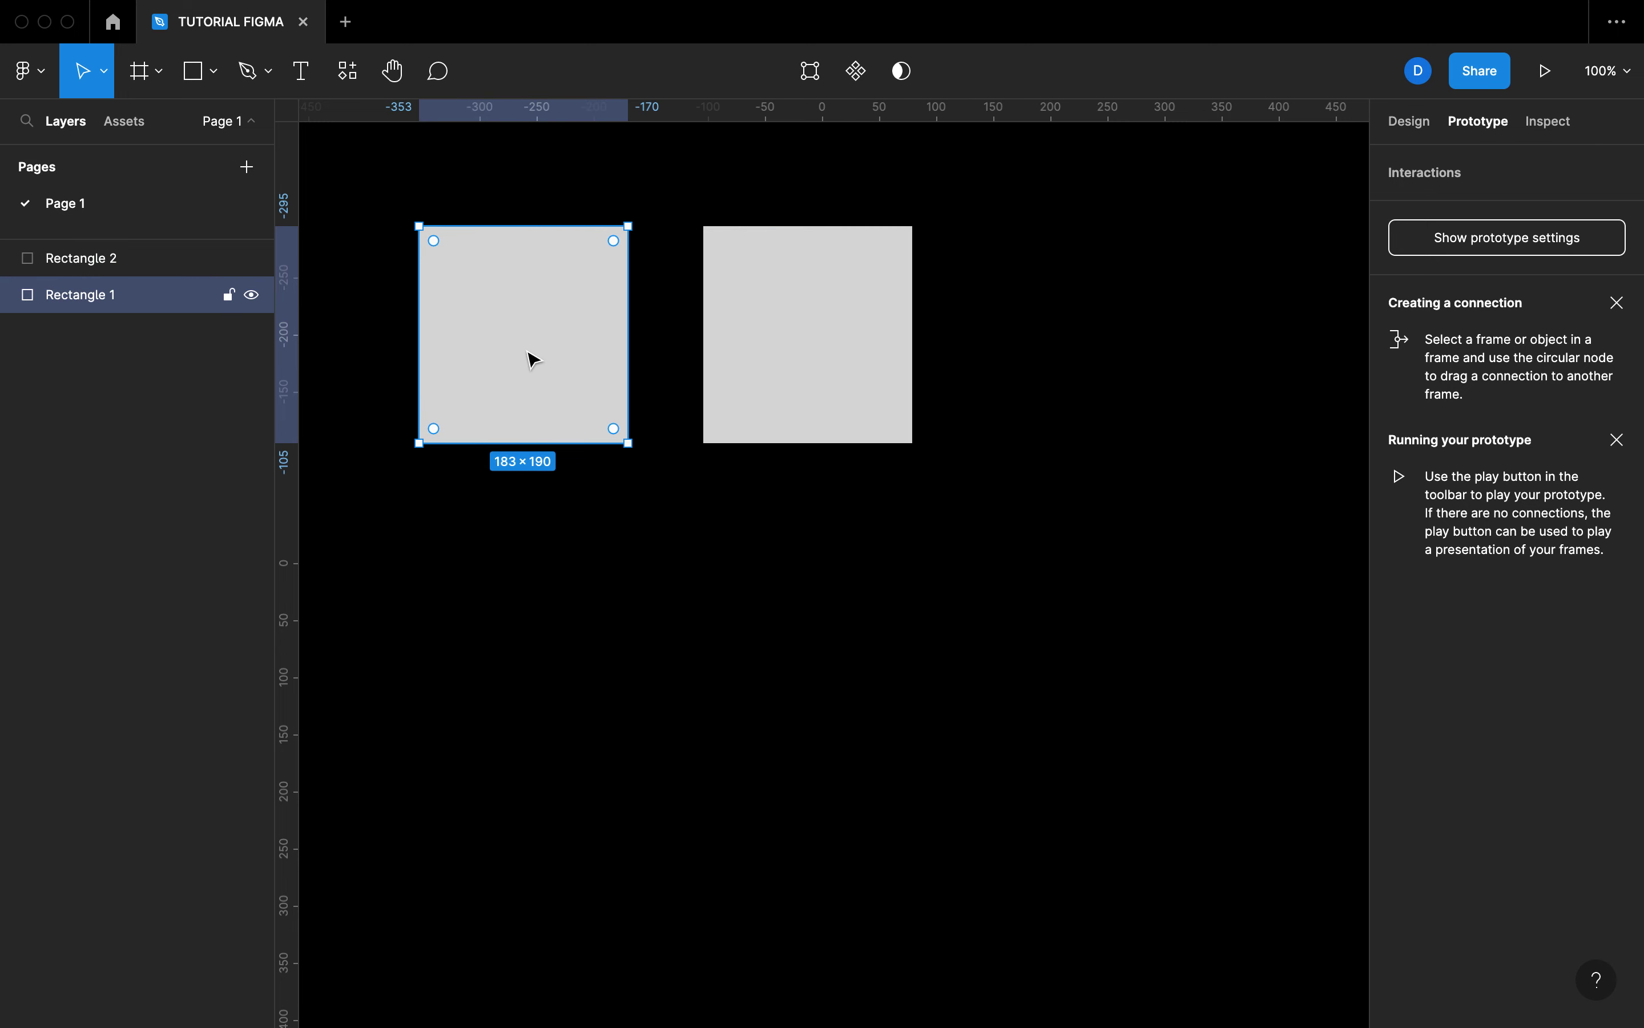
click(769, 357)
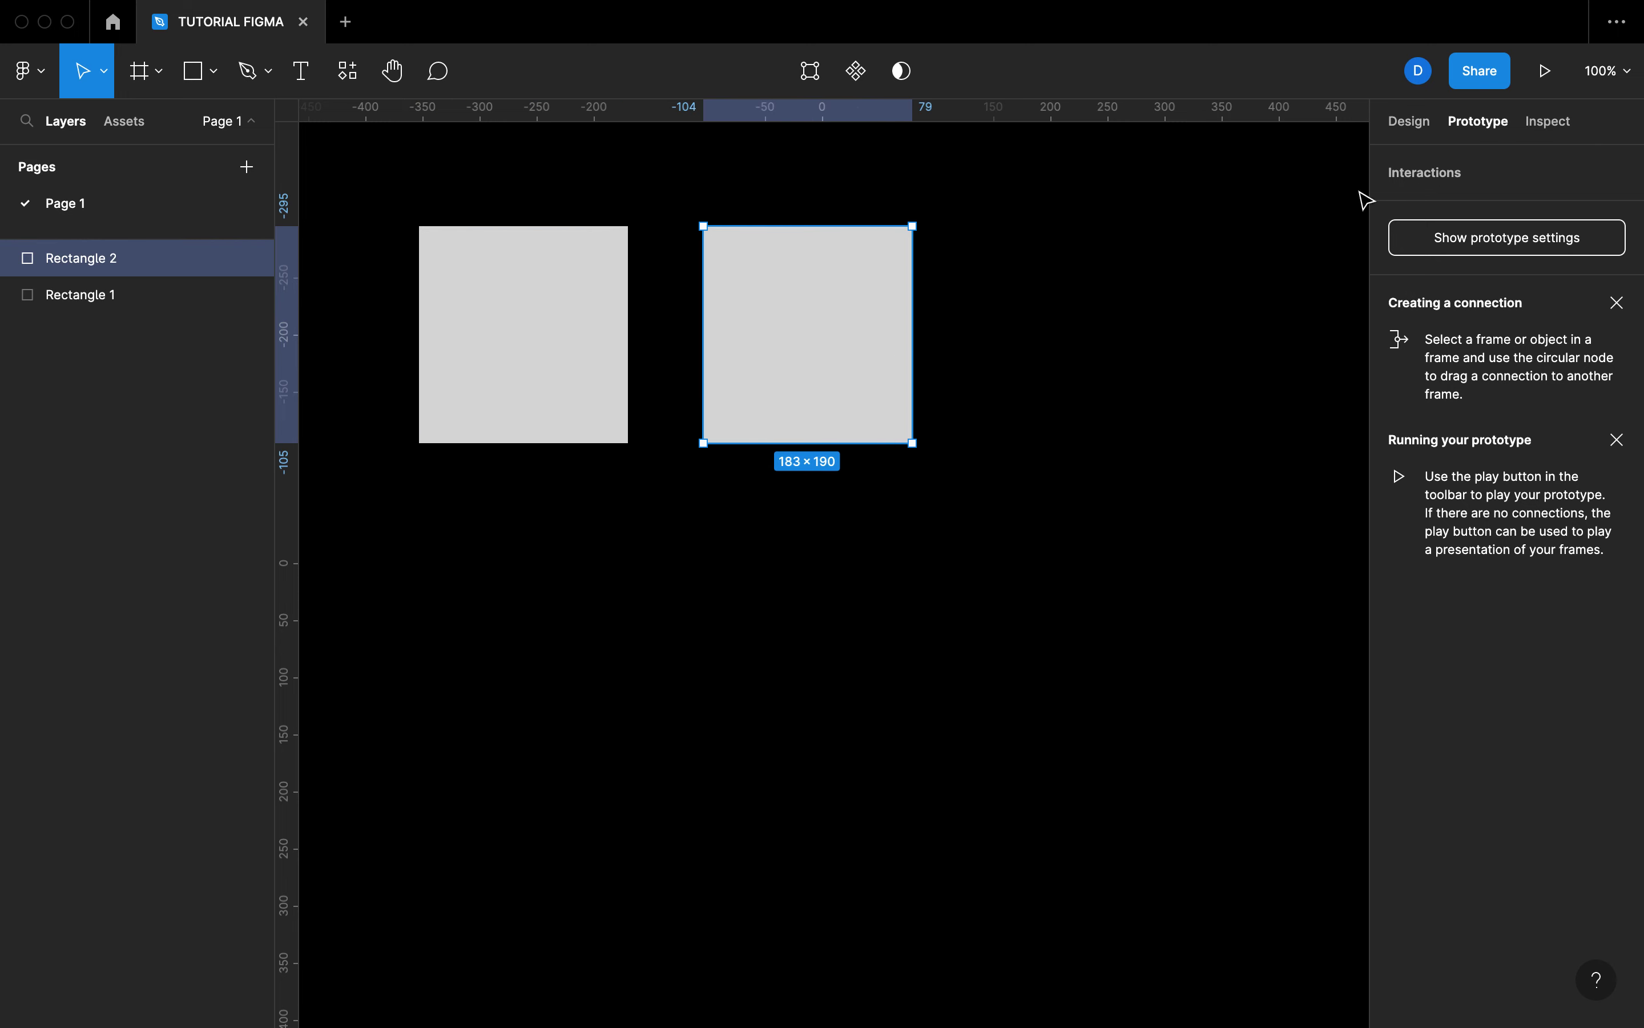
Step: Show Rectangle 2's Inspect details: 183×190px, fill #D9D9D9 and its CSS code
click(1556, 126)
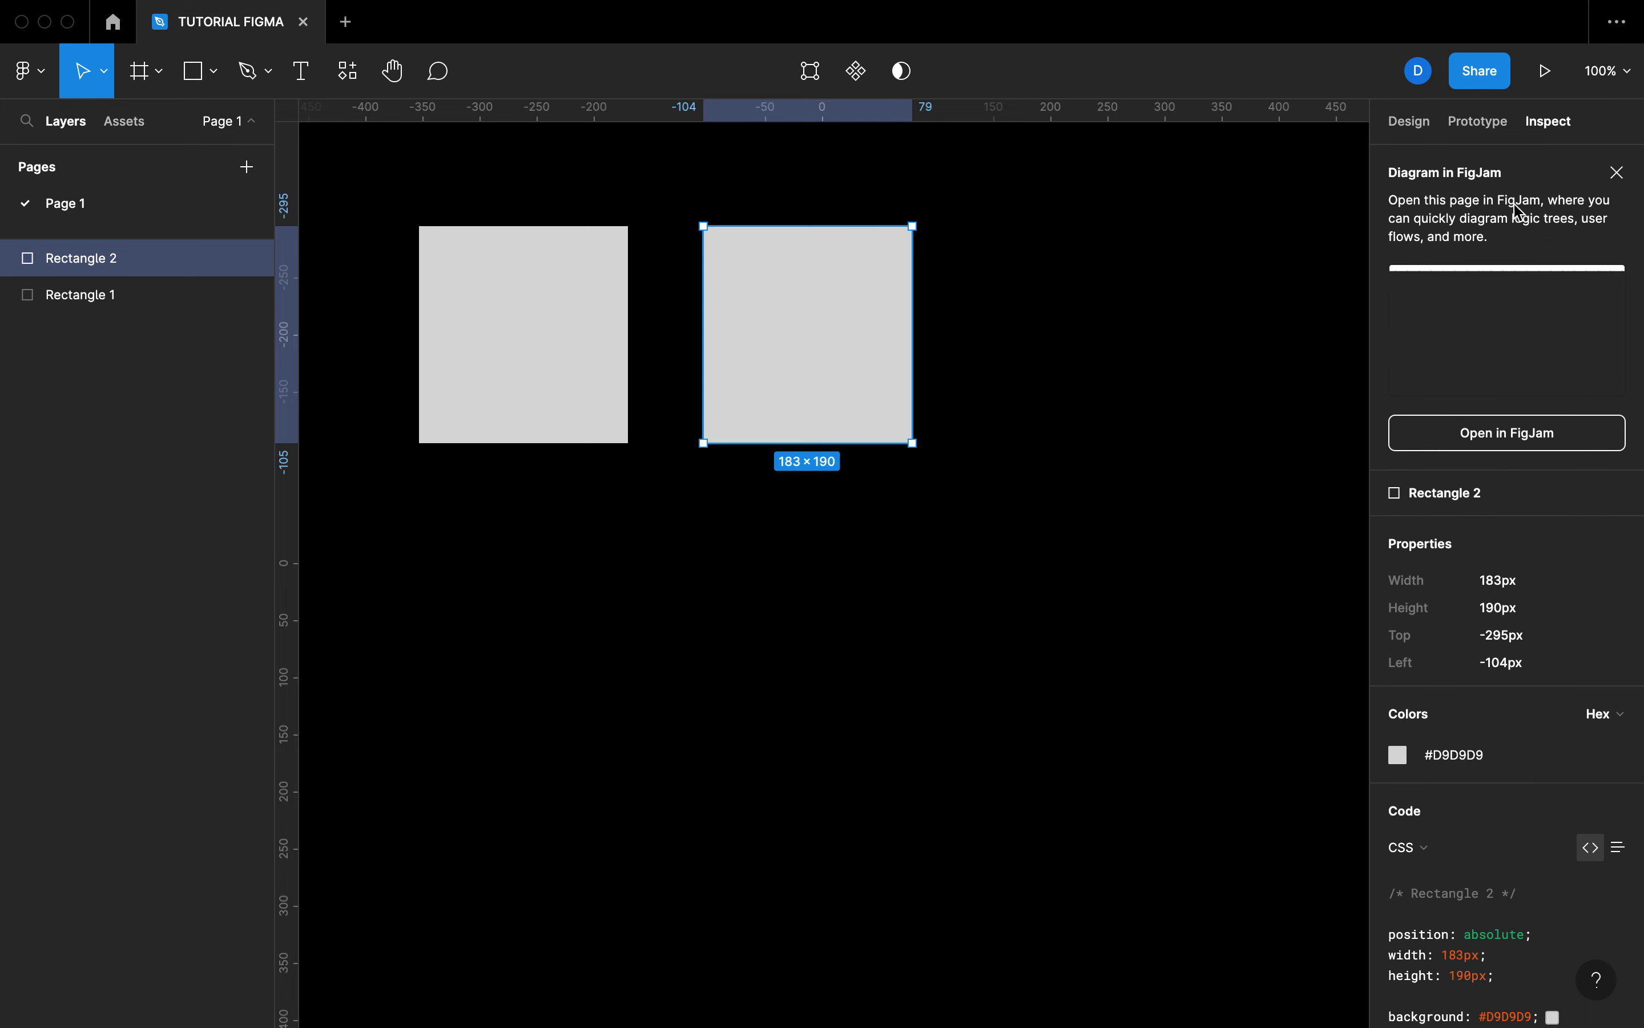
scroll(1498, 356, down, 1)
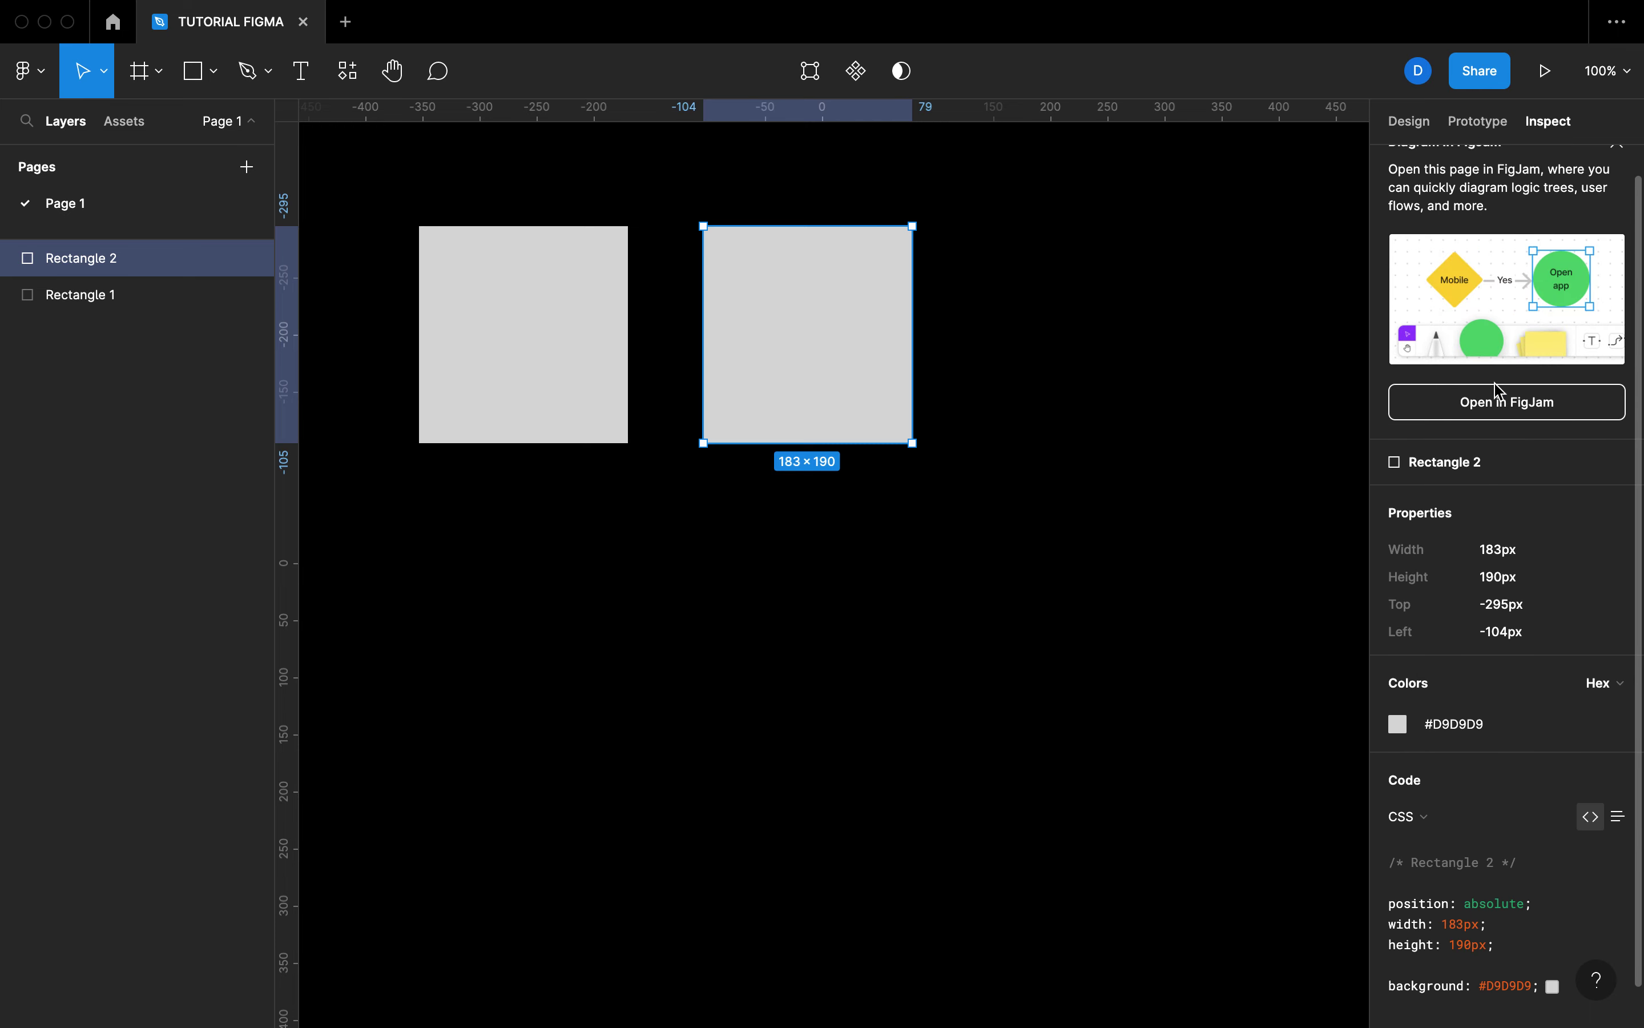
scroll(1534, 564, down, 1)
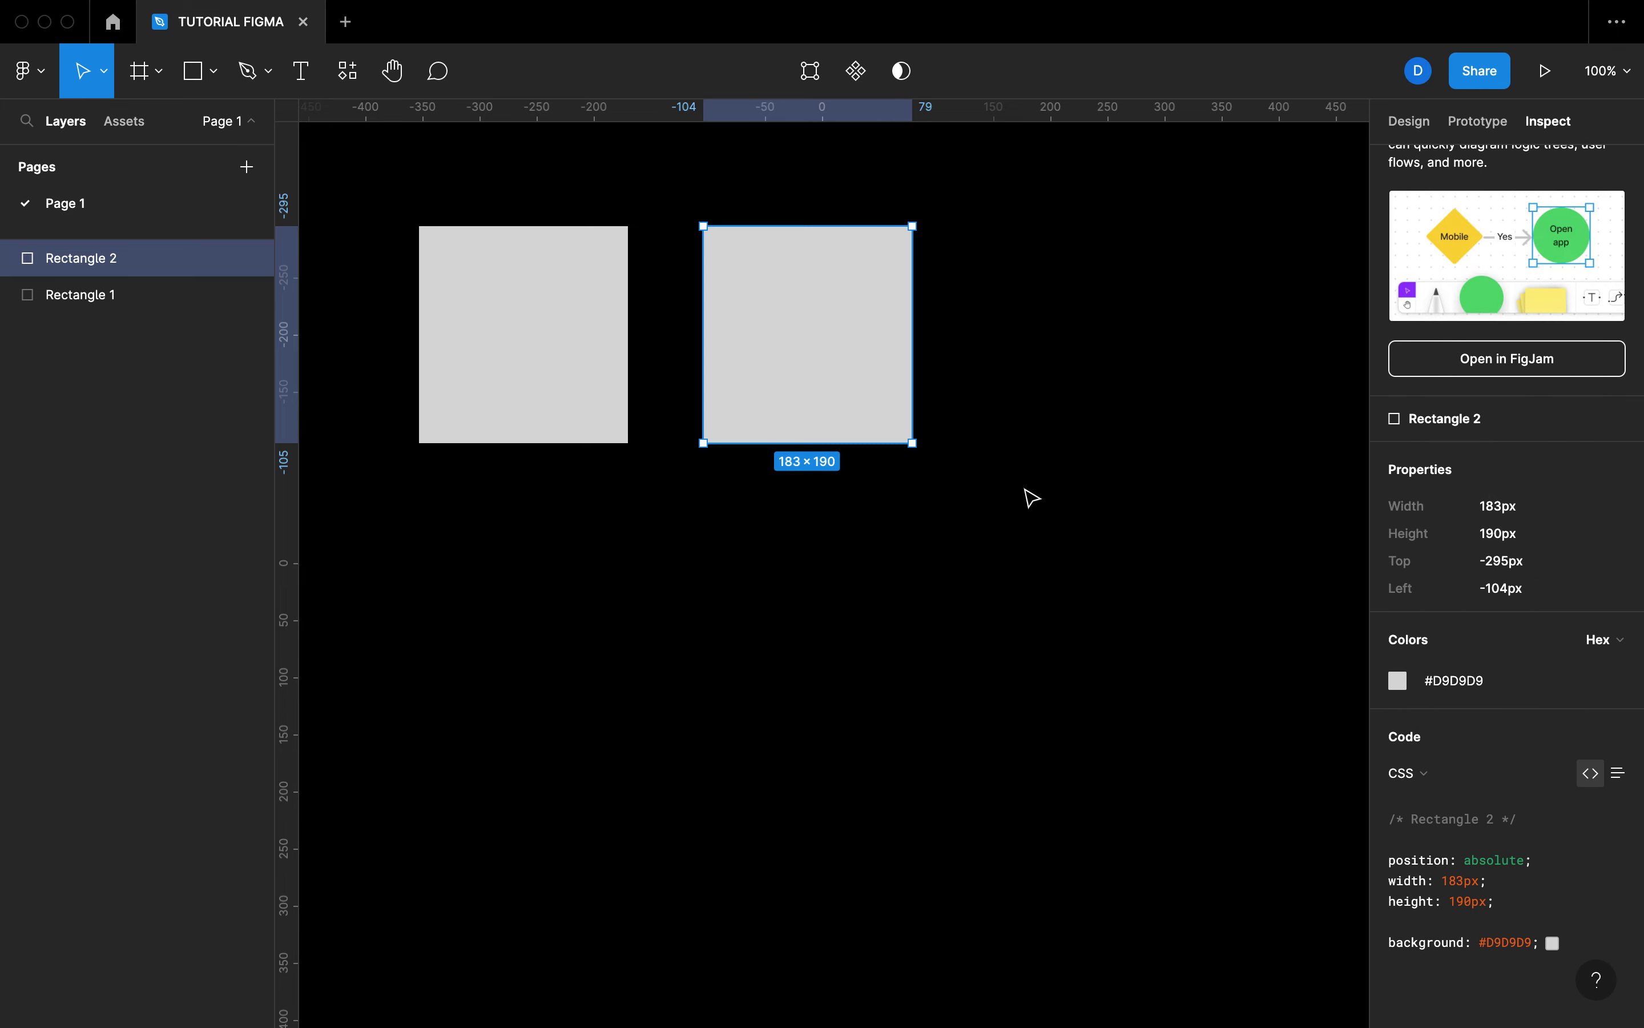